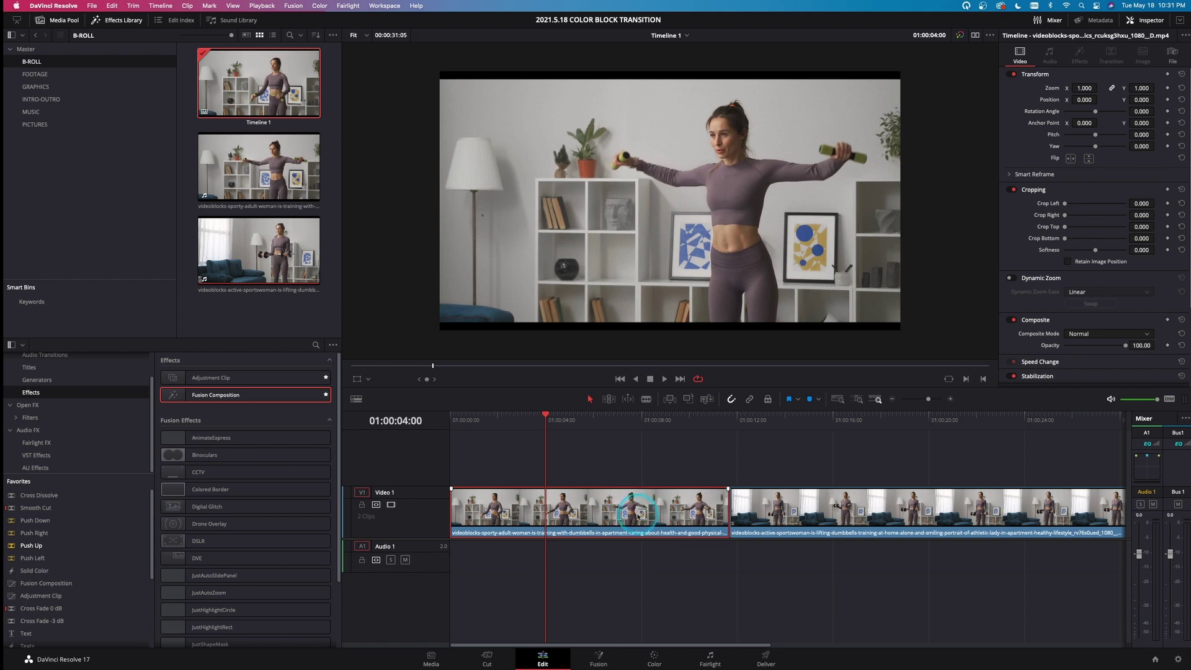
# Ripple-trim the first clip to end at 01:00:04:00 and the second clip to end at 01:00:08:00
pyautogui.hotkey('ctrl', 'shift', ']')
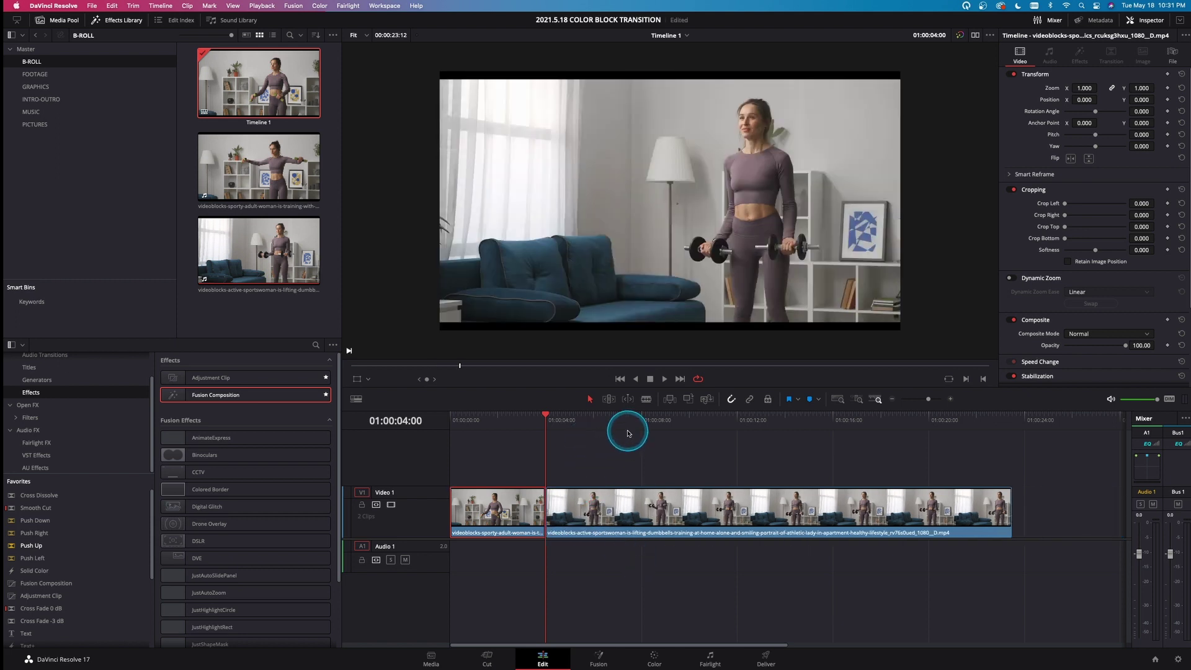
pyautogui.moveTo(629, 433); pyautogui.dragTo(642, 427)
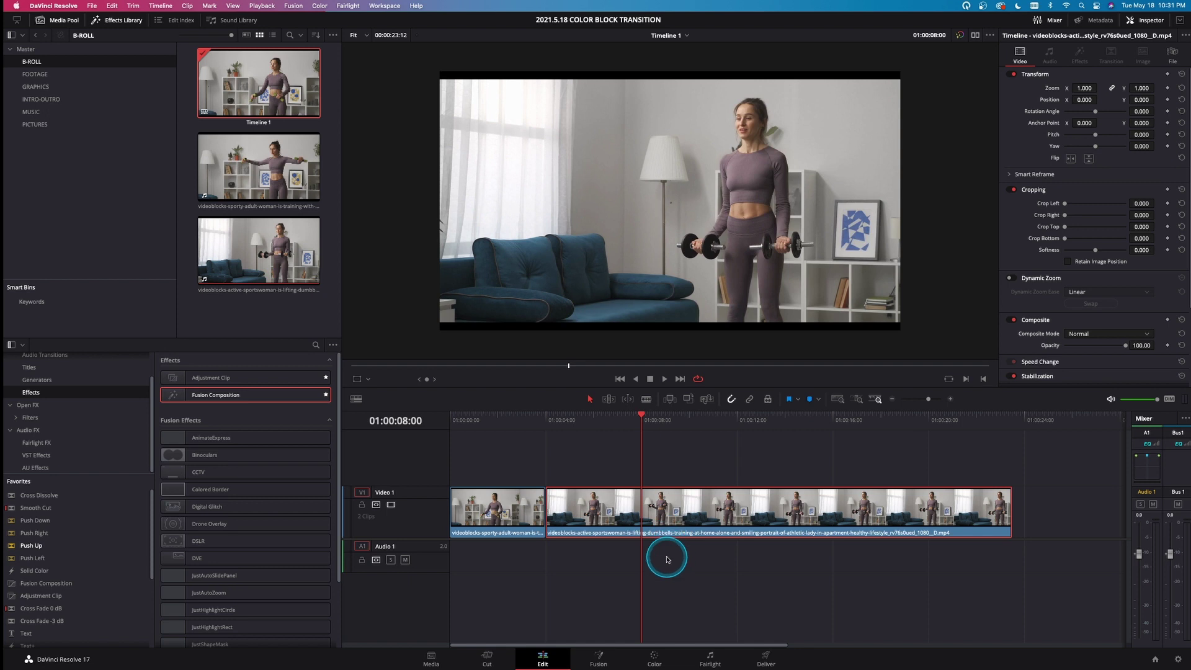
pyautogui.hotkey('ctrl', 'shift', ']')
pyautogui.moveTo(643, 420); pyautogui.dragTo(502, 459)
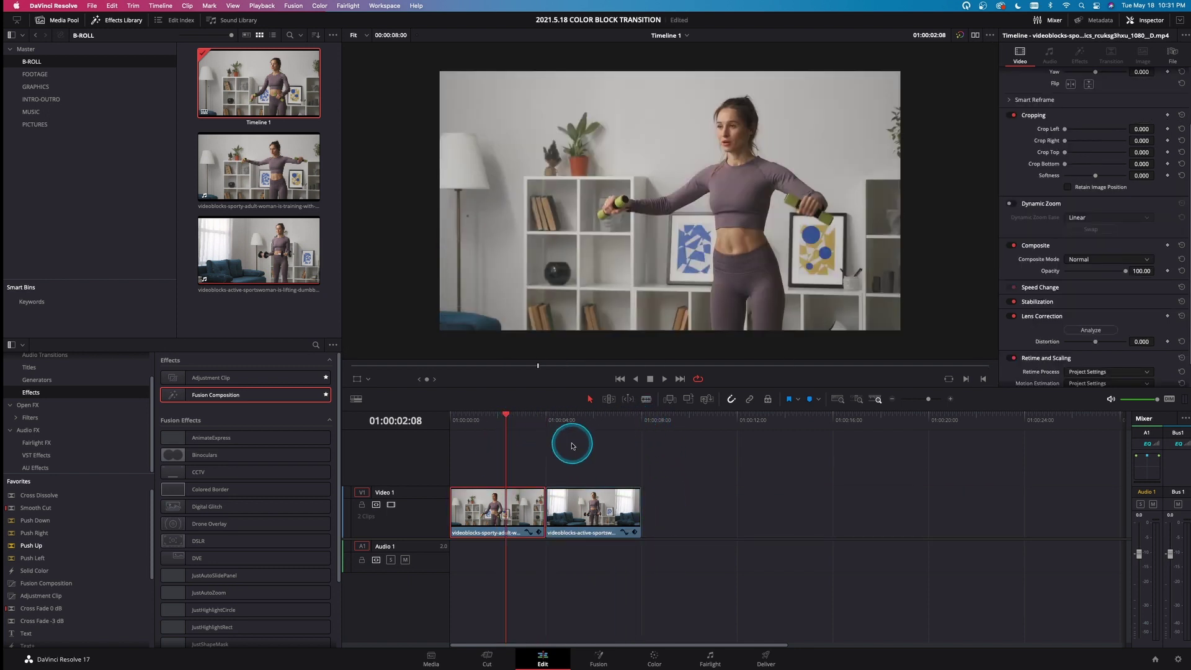
# Place a Fusion Composition on a new video track above the clips, centred over the cut between them
pyautogui.moveTo(287, 414); pyautogui.dragTo(595, 455)
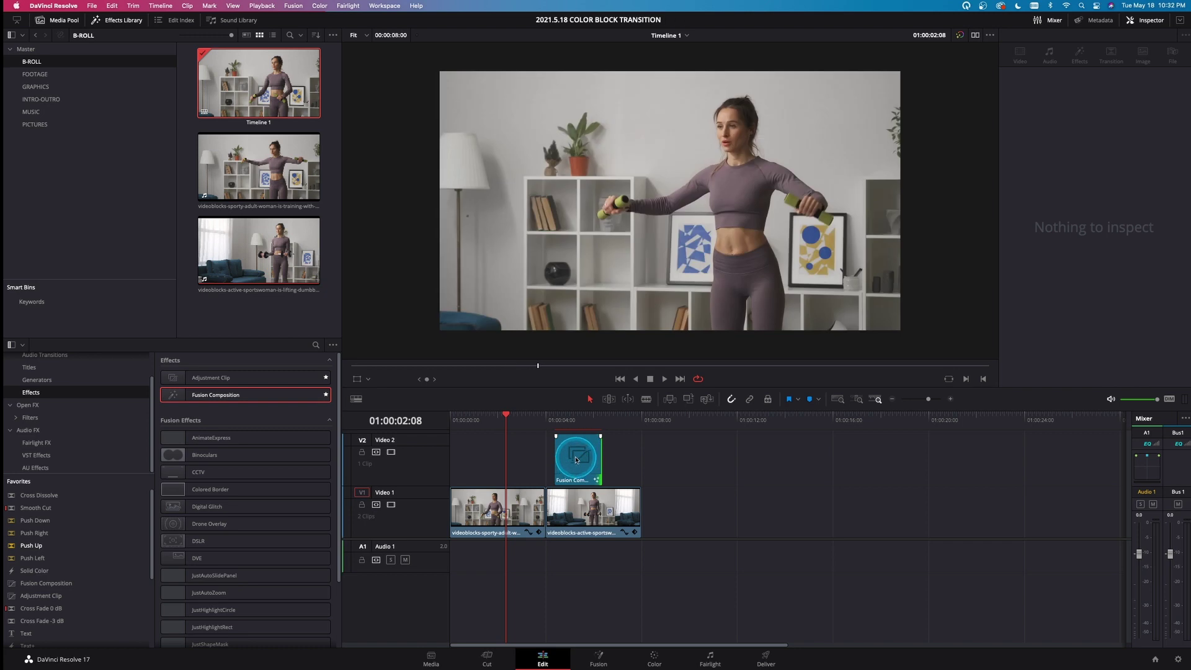
pyautogui.moveTo(580, 461); pyautogui.dragTo(549, 464)
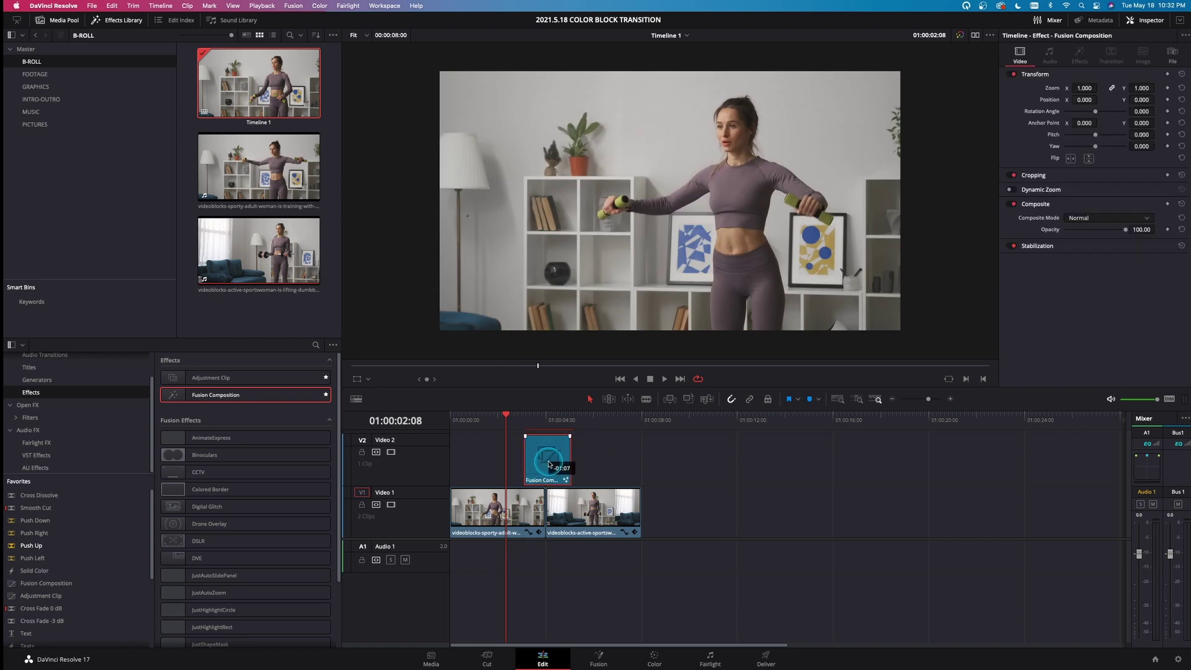
pyautogui.click(546, 421)
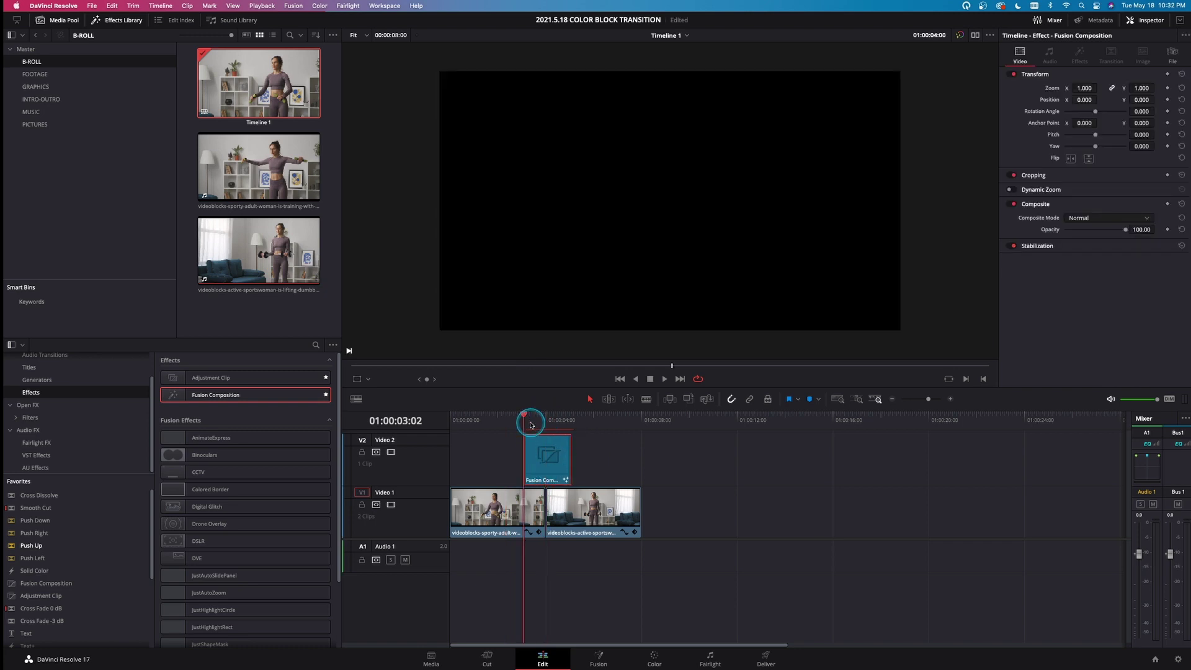
pyautogui.moveTo(531, 425); pyautogui.dragTo(555, 424)
# Open the composition in Fusion, connect a new Background node to MediaOut1 and make that background fully transparent
pyautogui.click(597, 655)
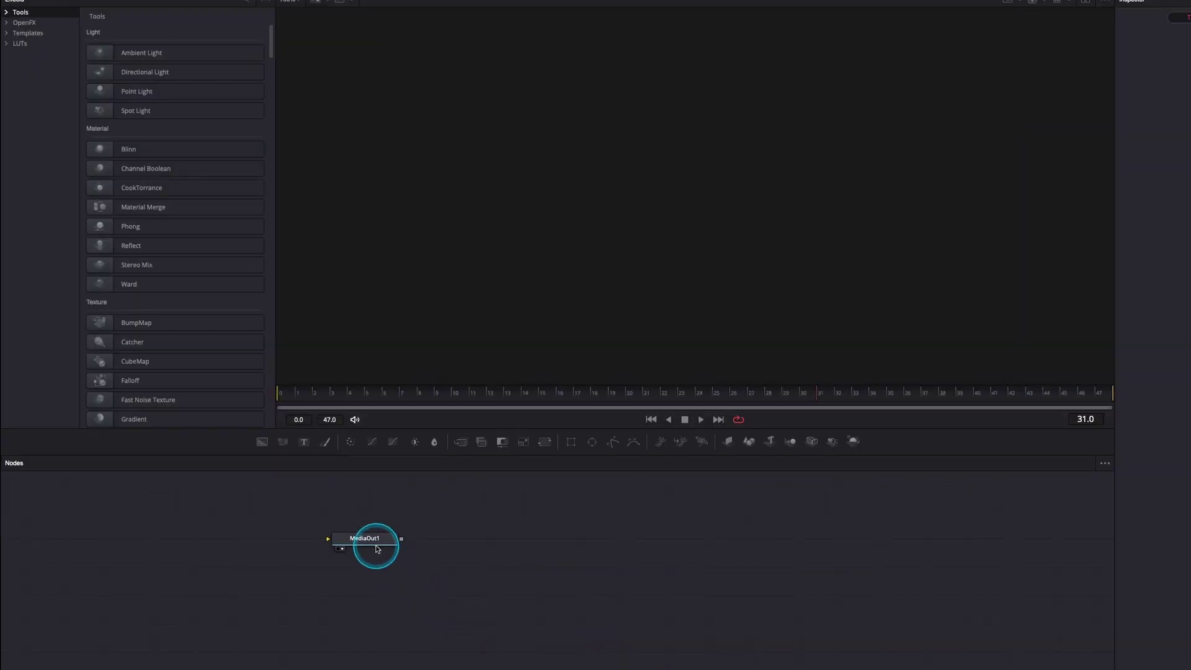
pyautogui.moveTo(377, 548); pyautogui.dragTo(765, 601)
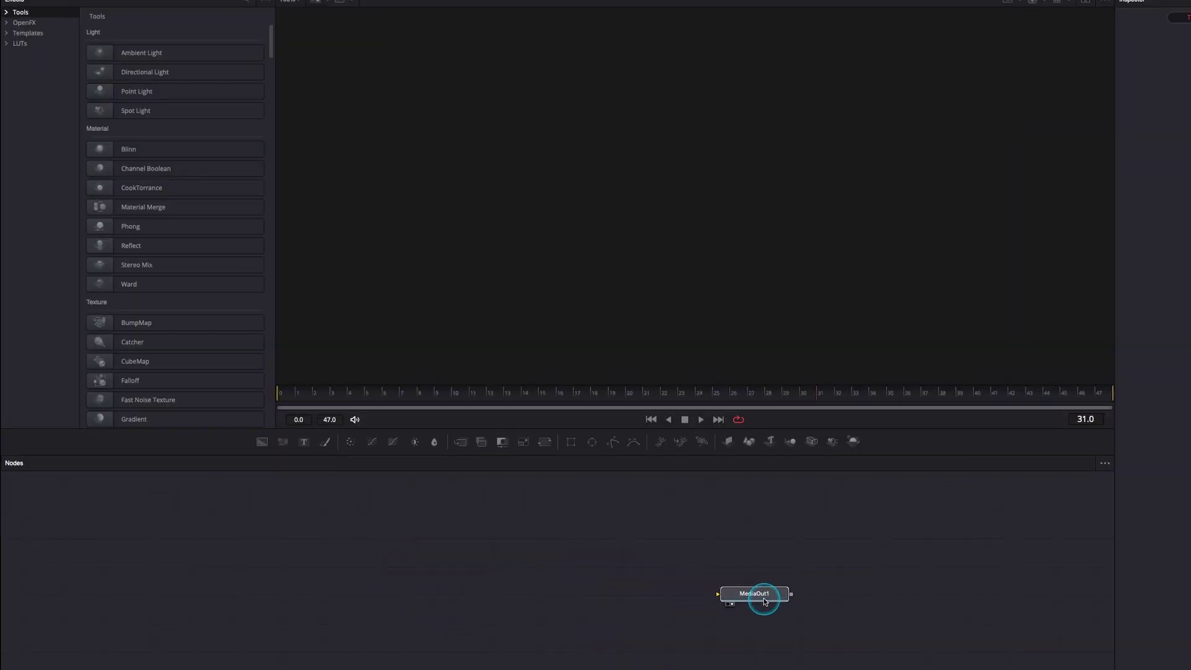
pyautogui.moveTo(261, 442); pyautogui.dragTo(403, 591)
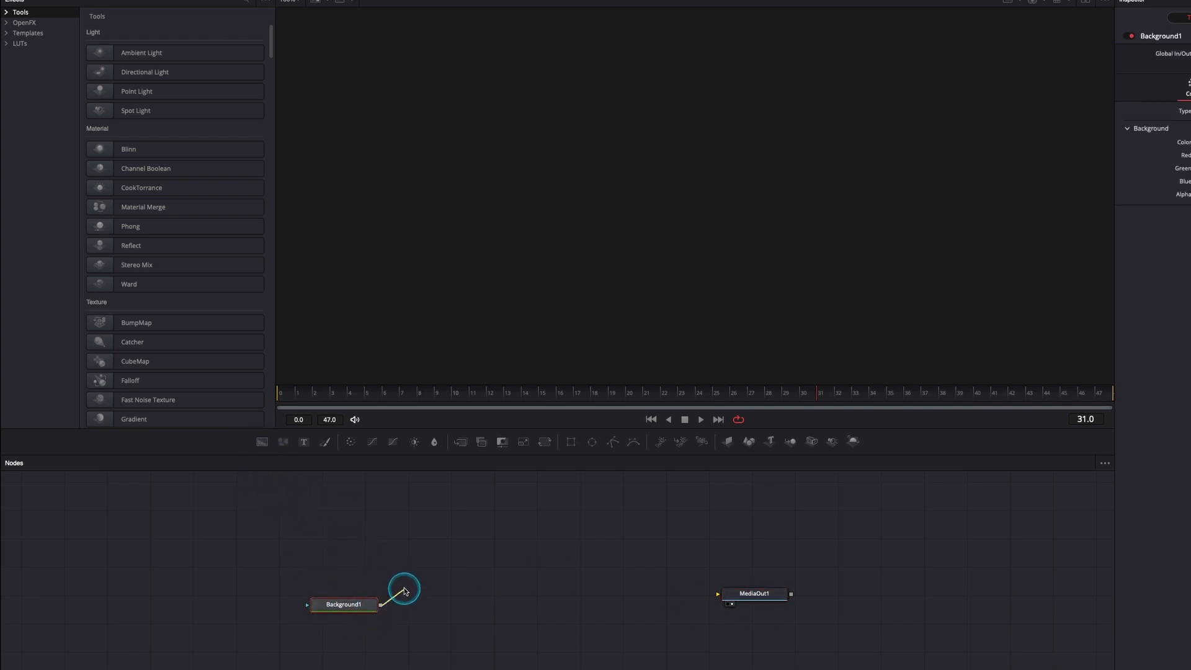
pyautogui.moveTo(574, 548); pyautogui.dragTo(775, 600)
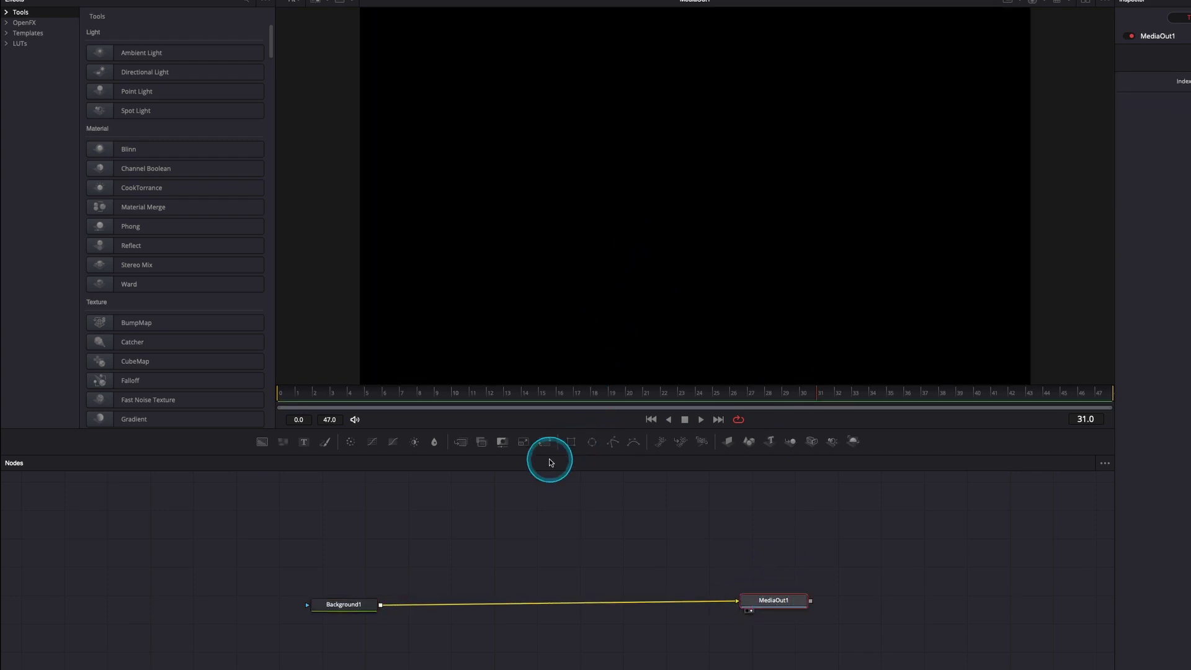
pyautogui.click(355, 608)
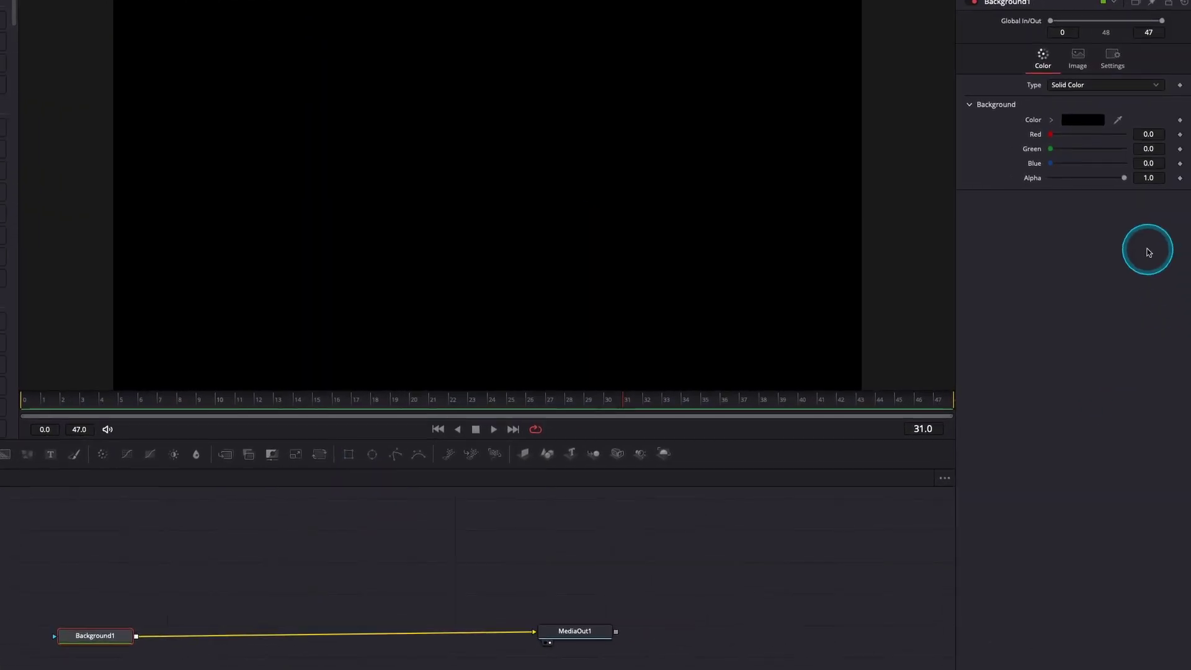
pyautogui.moveTo(1125, 181); pyautogui.dragTo(1040, 181)
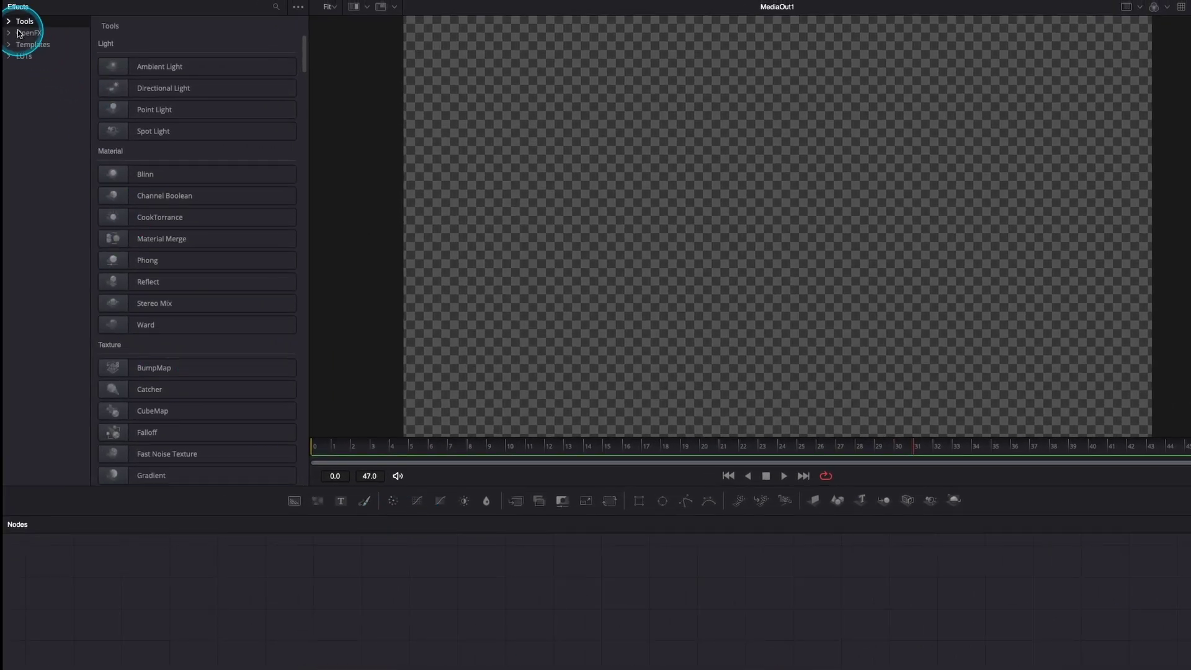
# Add an sRectangle node feeding an sRender node, and merge the rendered shape over the background
pyautogui.click(8, 24)
pyautogui.click(34, 254)
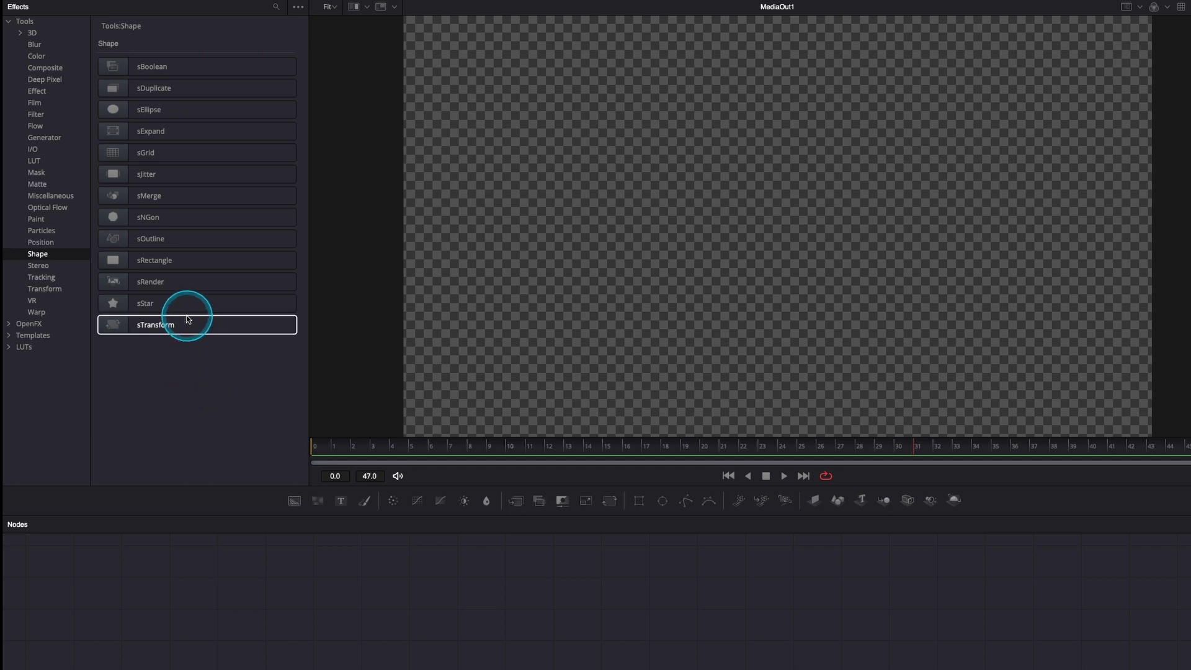
pyautogui.moveTo(169, 286); pyautogui.dragTo(546, 619)
pyautogui.moveTo(178, 266); pyautogui.dragTo(422, 615)
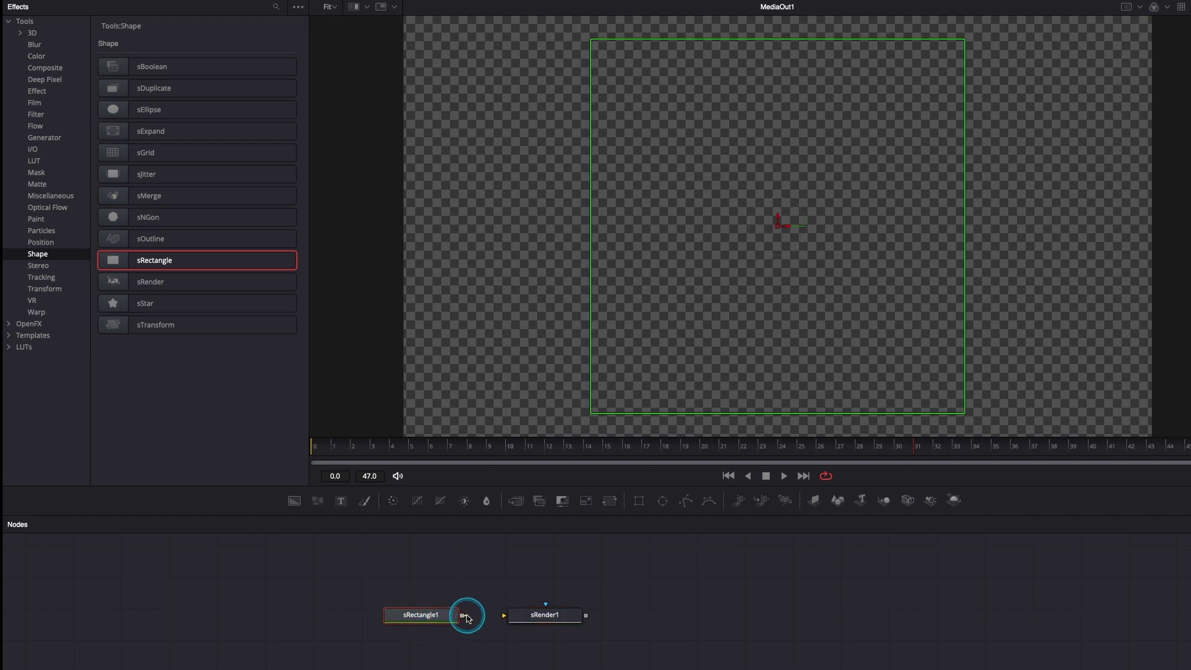
pyautogui.moveTo(526, 589); pyautogui.dragTo(538, 619)
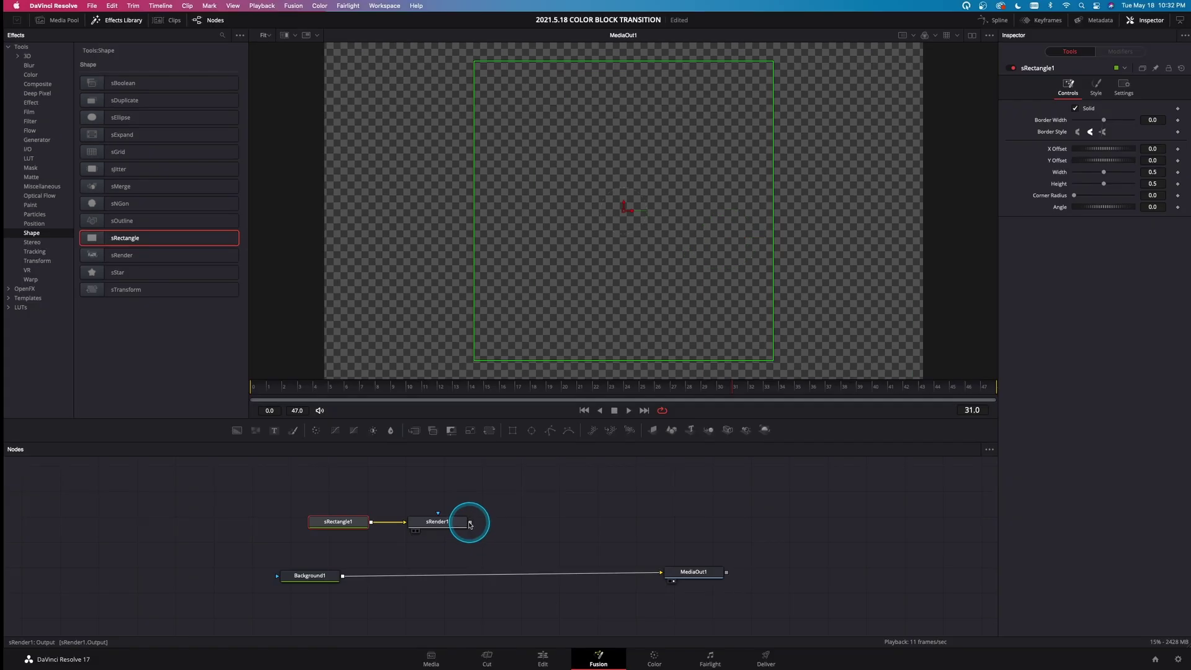
pyautogui.moveTo(470, 525); pyautogui.dragTo(484, 520)
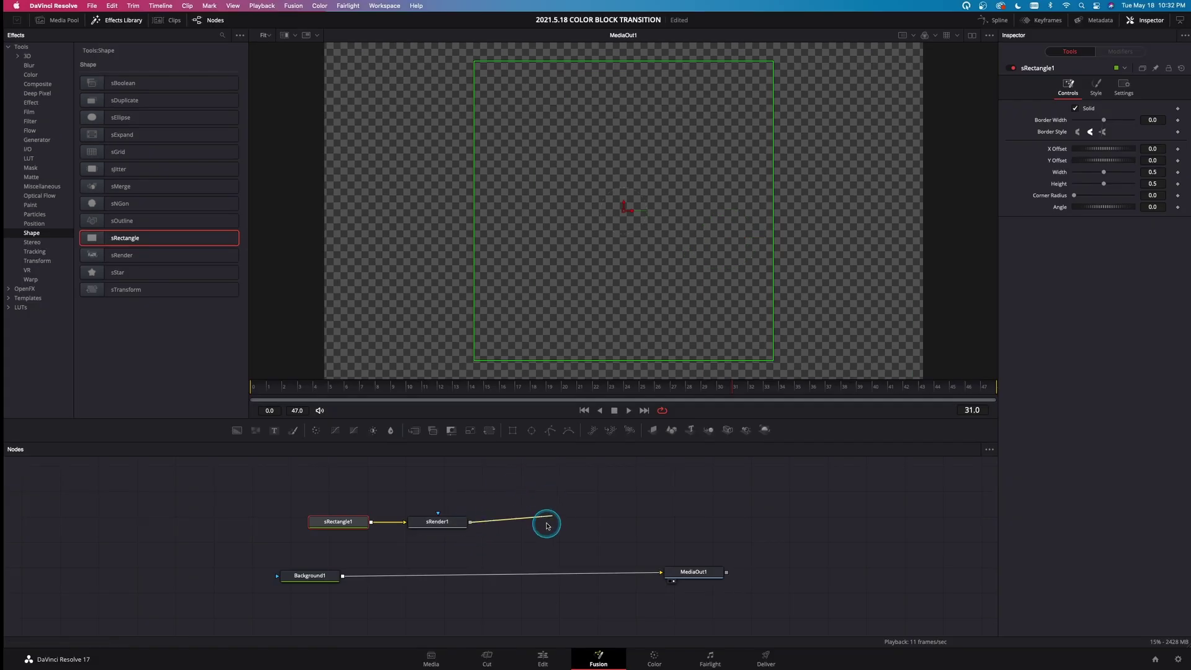
pyautogui.moveTo(350, 563); pyautogui.dragTo(515, 502)
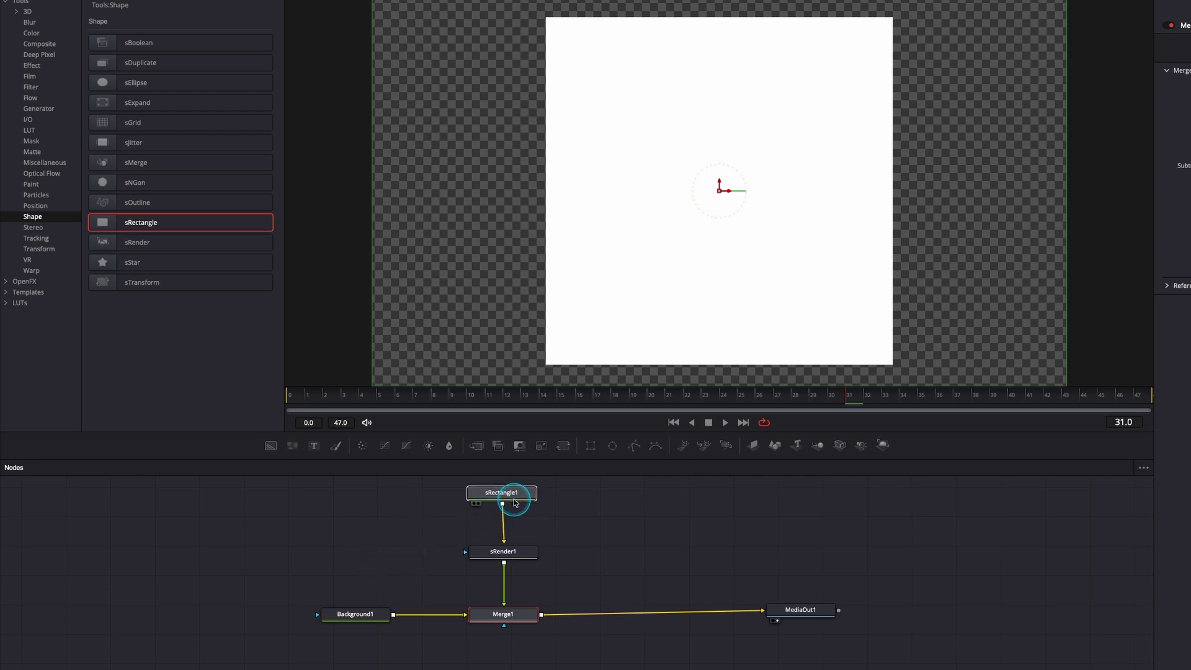
# Insert an sTransform node between the rectangle and the render node, with X Size and Y Size at 5.0
pyautogui.click(153, 284)
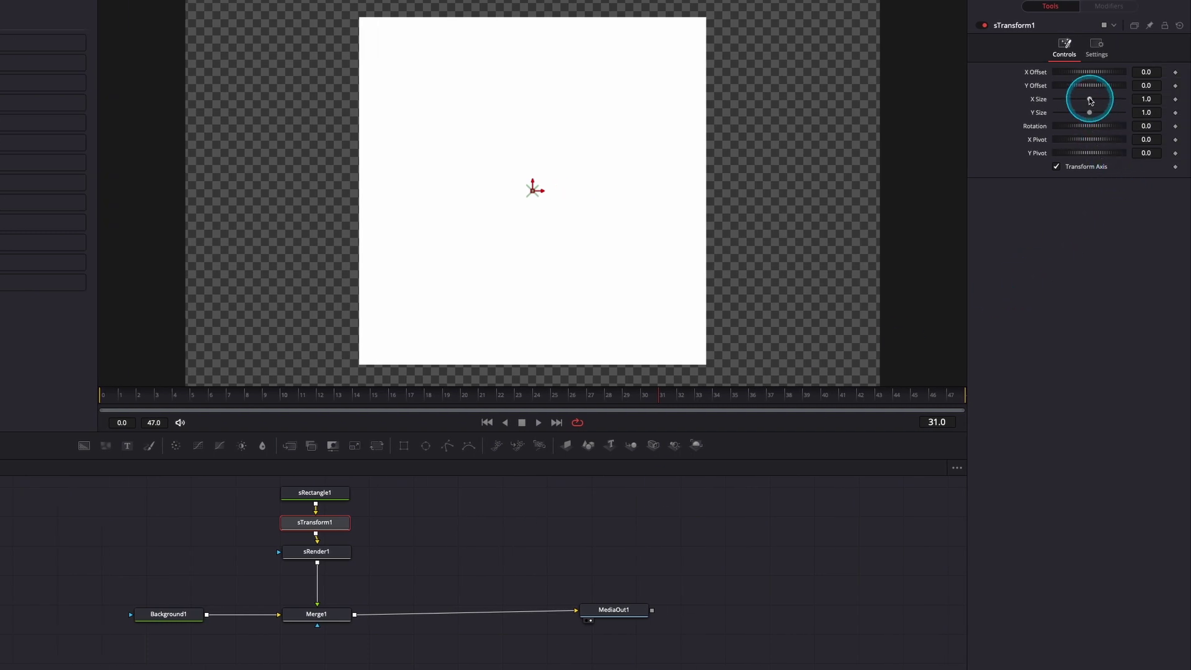
pyautogui.moveTo(1090, 101); pyautogui.dragTo(1139, 114)
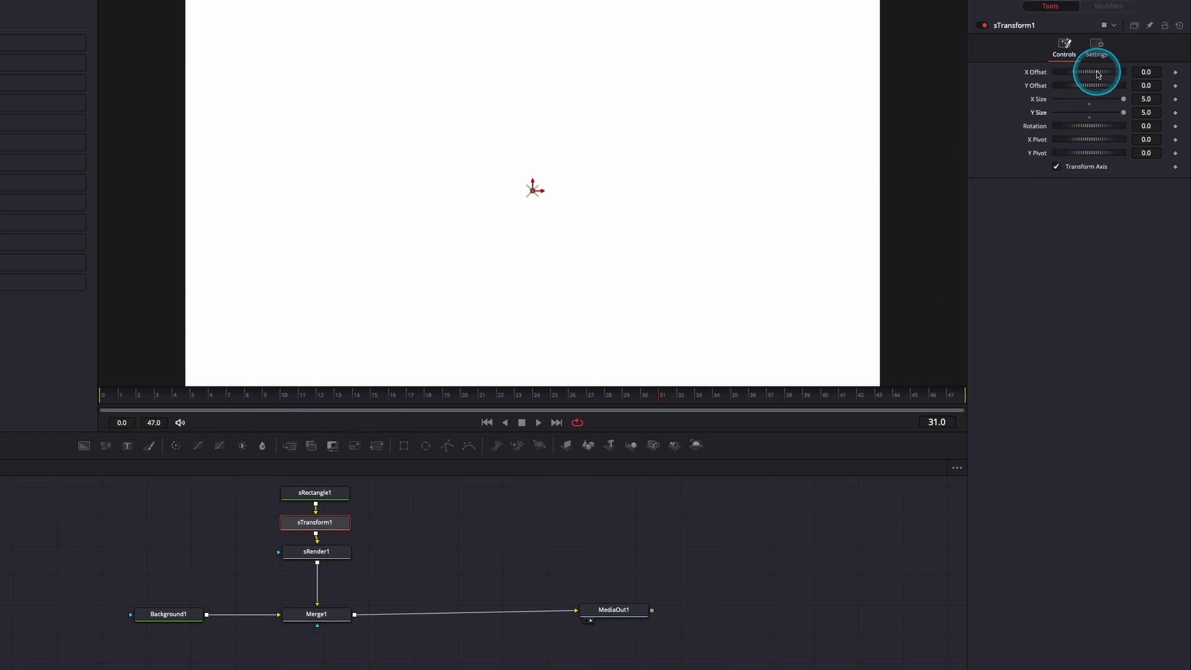
# Keyframe the sTransform X Offset from -1.812 at the first frame to 2.0 at frame 32
pyautogui.moveTo(1098, 75); pyautogui.dragTo(1032, 74)
pyautogui.click(123, 400)
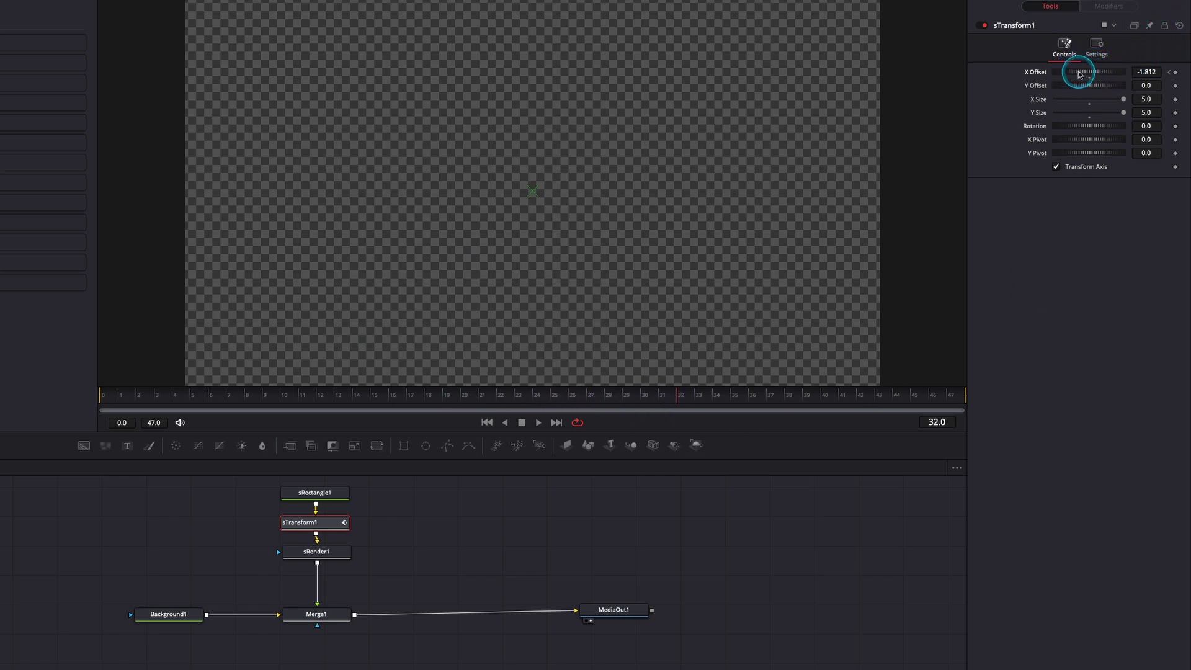
pyautogui.moveTo(1079, 73); pyautogui.dragTo(1142, 73)
pyautogui.click(1173, 73)
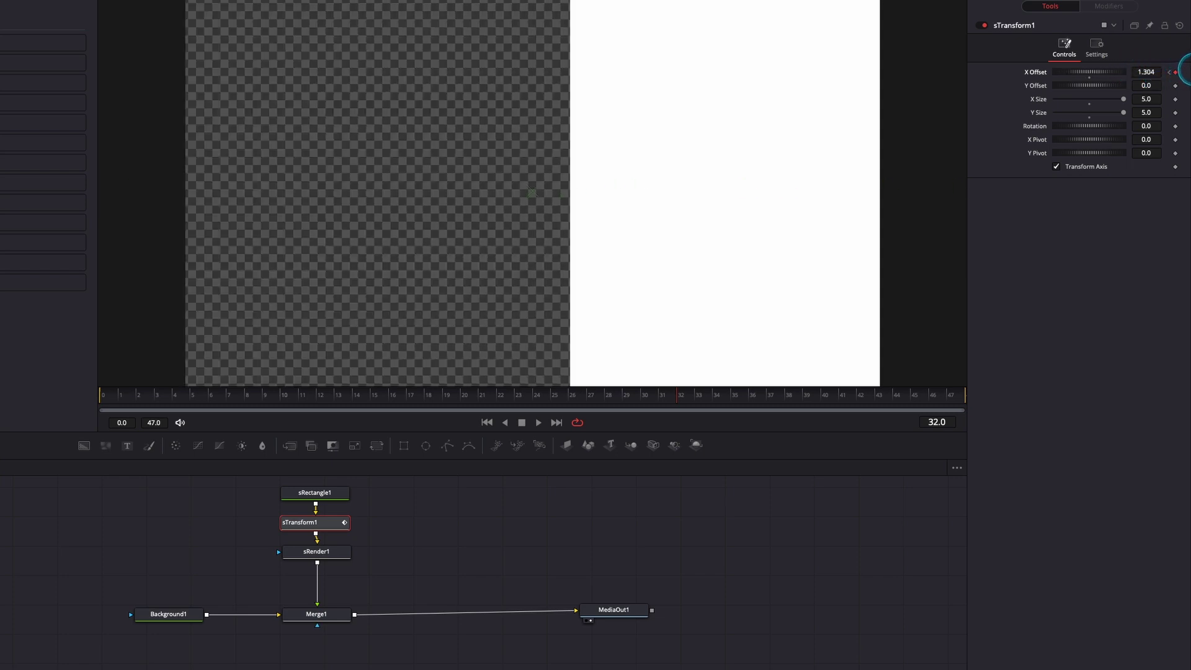
pyautogui.moveTo(1090, 73); pyautogui.dragTo(1117, 74)
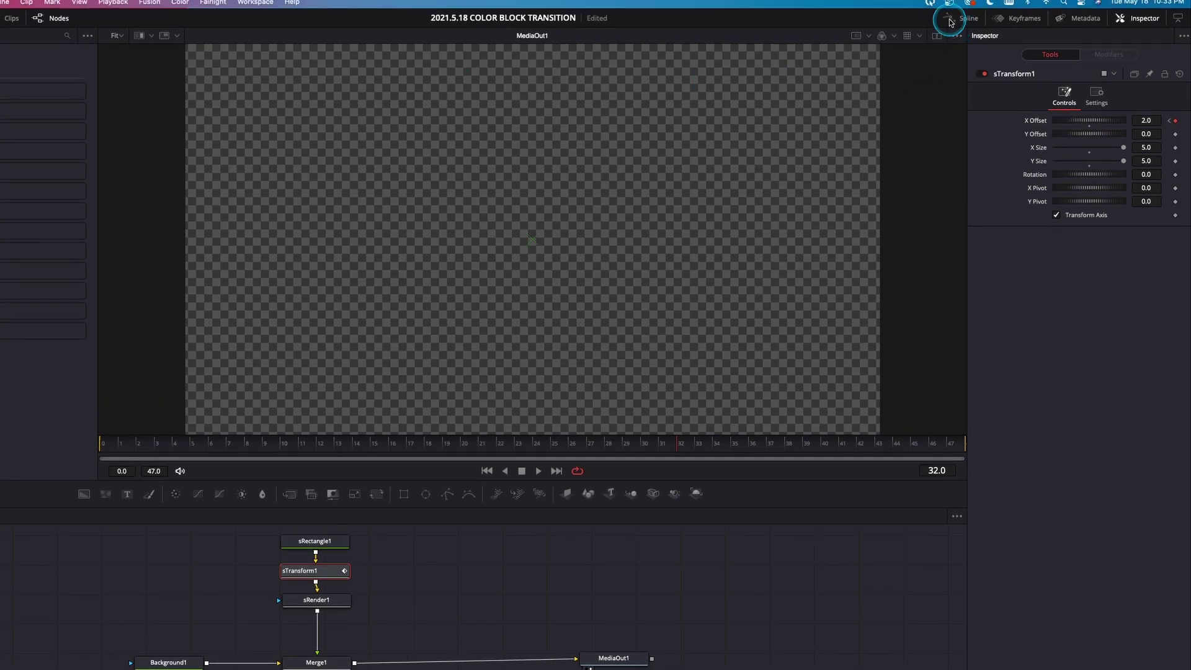
# Smooth both X Offset keyframes in the Spline editor and stretch the last keyframe's handle far back for a long ease-out
pyautogui.click(953, 18)
pyautogui.click(434, 549)
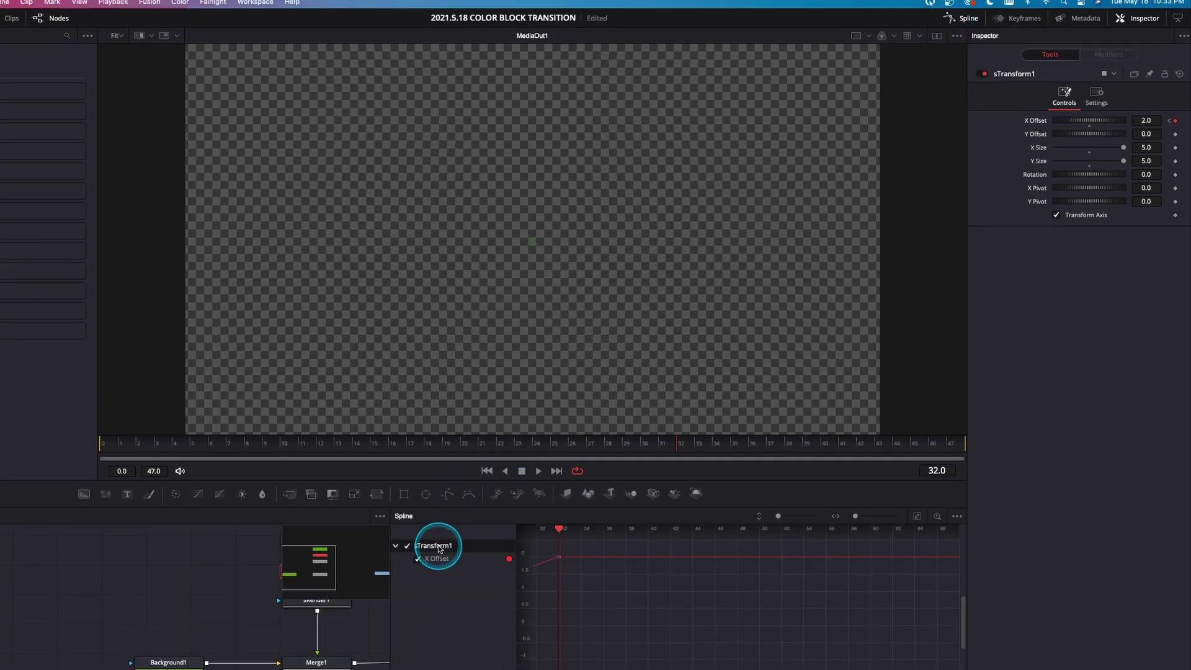
pyautogui.click(918, 518)
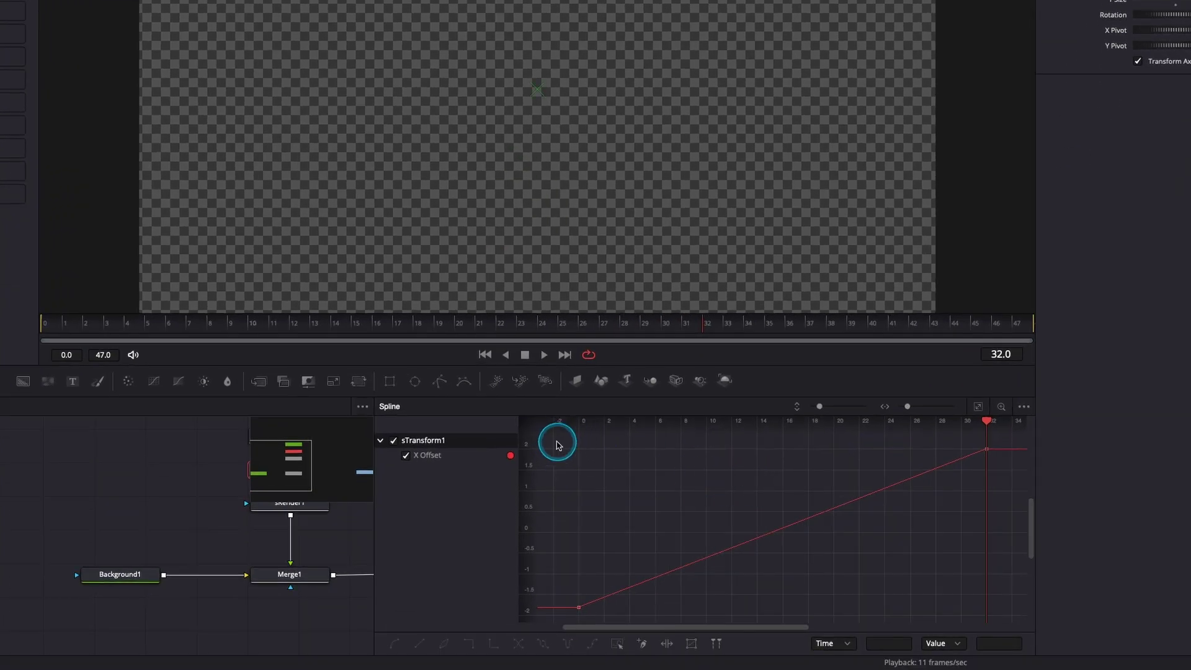
pyautogui.moveTo(558, 443); pyautogui.dragTo(1012, 636)
pyautogui.press('s')
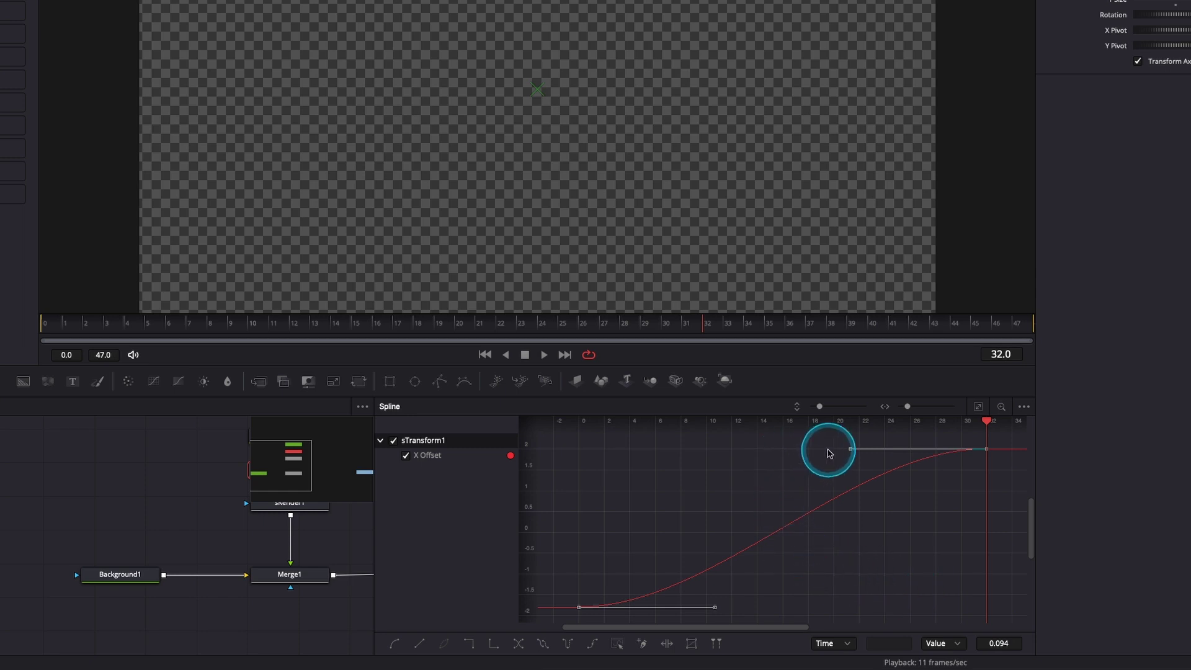
pyautogui.moveTo(851, 449); pyautogui.dragTo(575, 465)
# Play back the eased rectangle animation, stop it and close the Spline editor
pyautogui.moveTo(434, 340); pyautogui.dragTo(8, 331)
pyautogui.press('space')
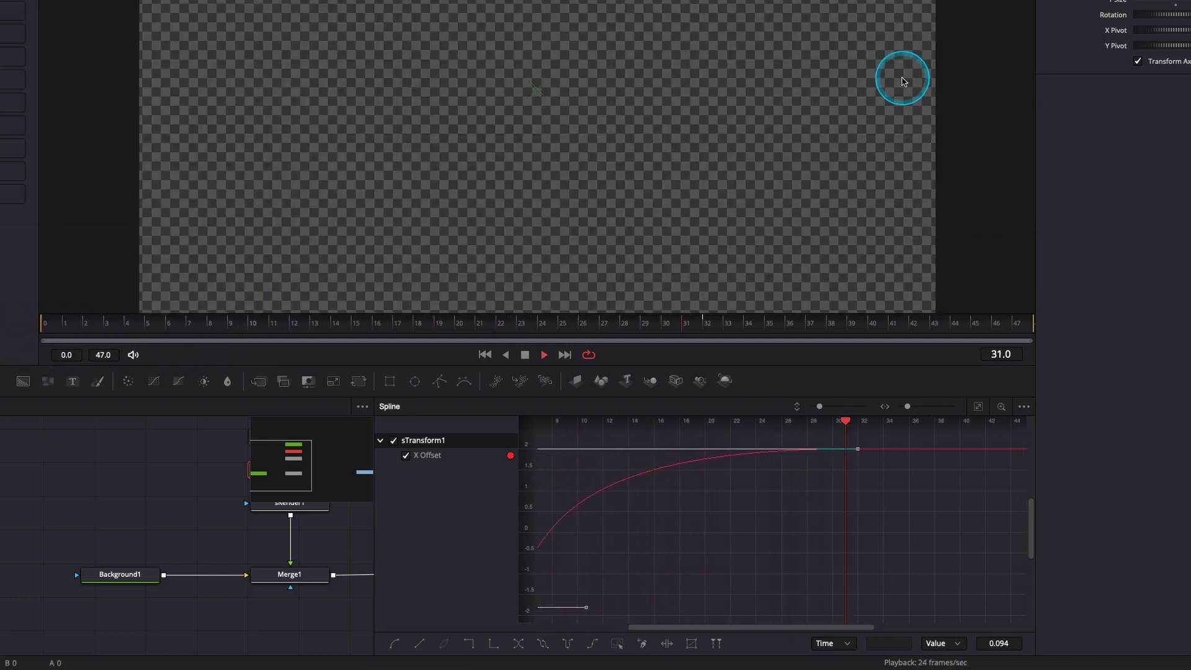
pyautogui.press('space')
pyautogui.press('F8')
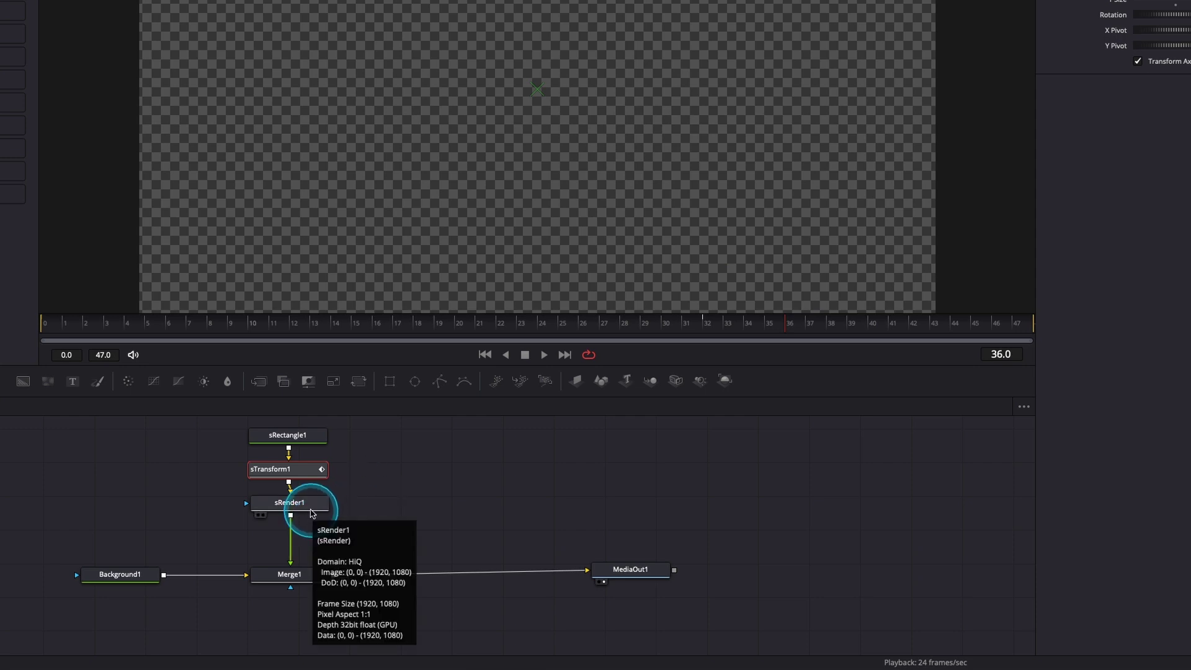
# Enable Motion Blur on the sRender1 node and preview the blurred animation
pyautogui.click(312, 513)
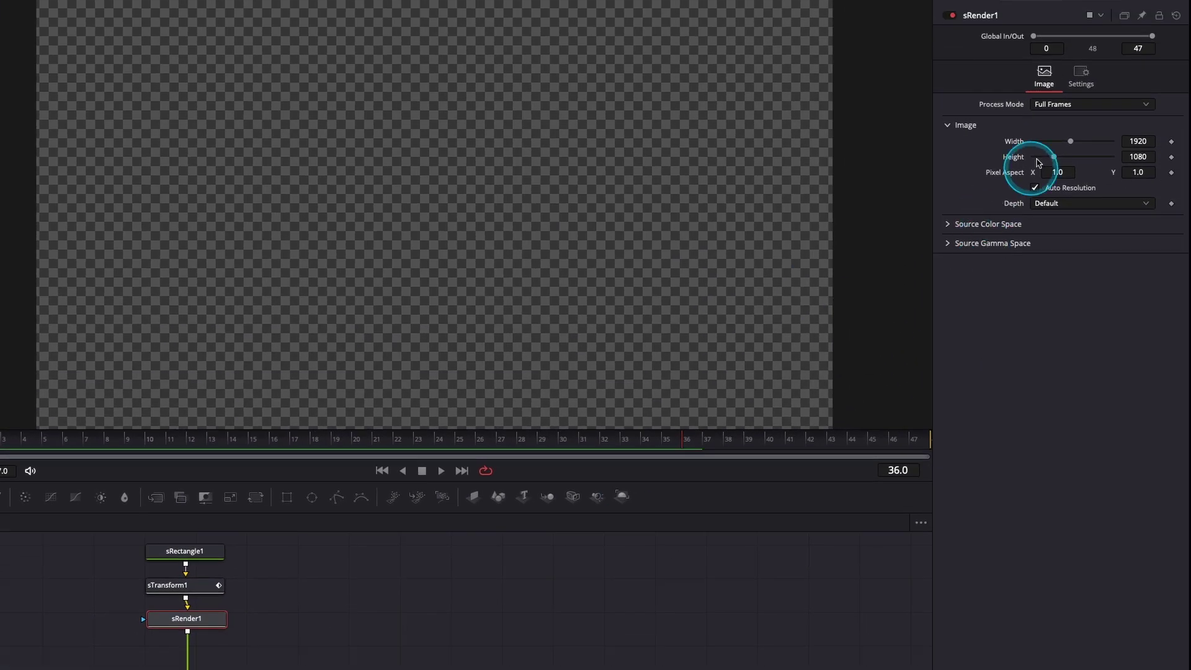
pyautogui.click(1081, 73)
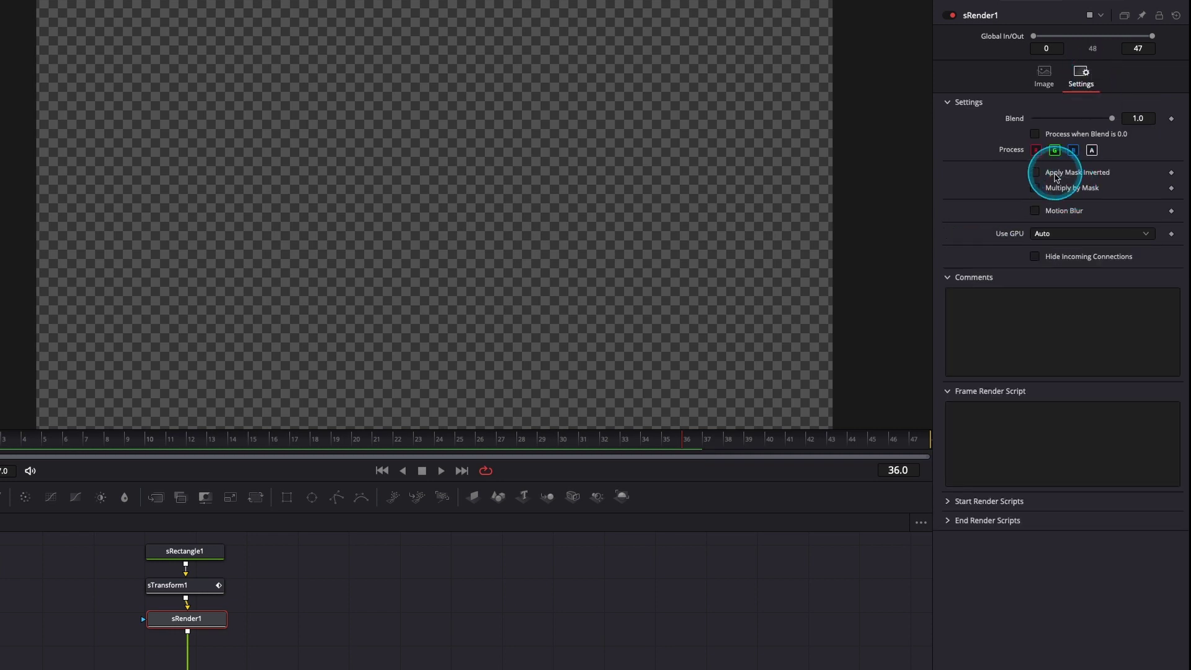
pyautogui.click(1035, 211)
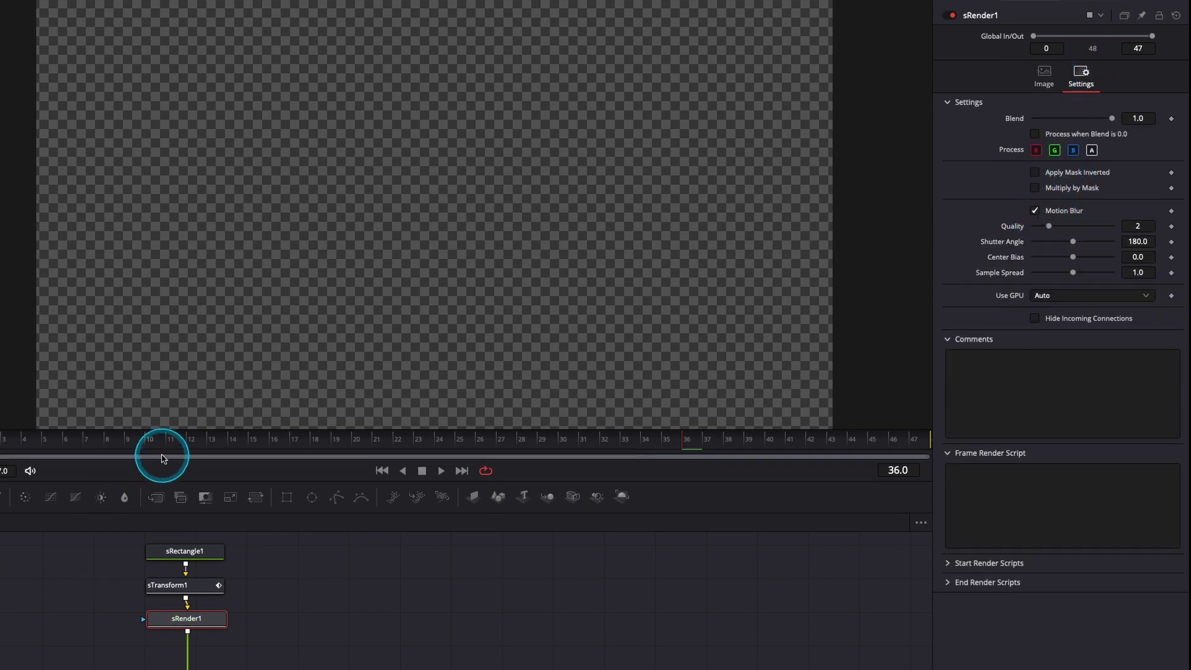
pyautogui.press('space')
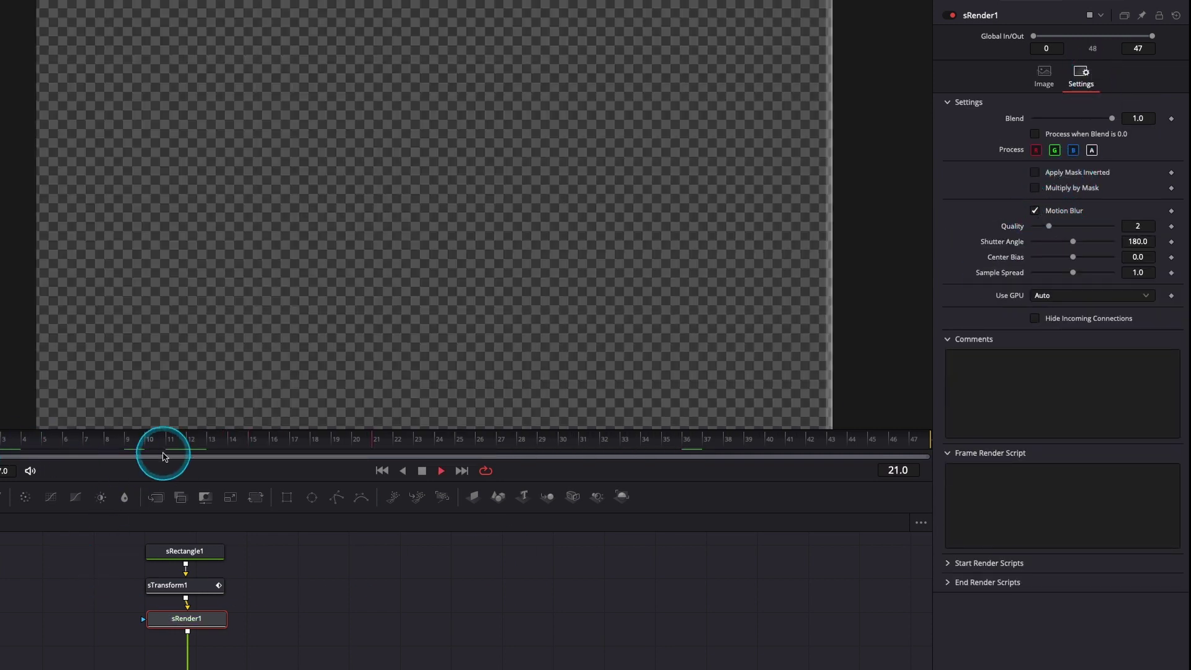
pyautogui.press('space')
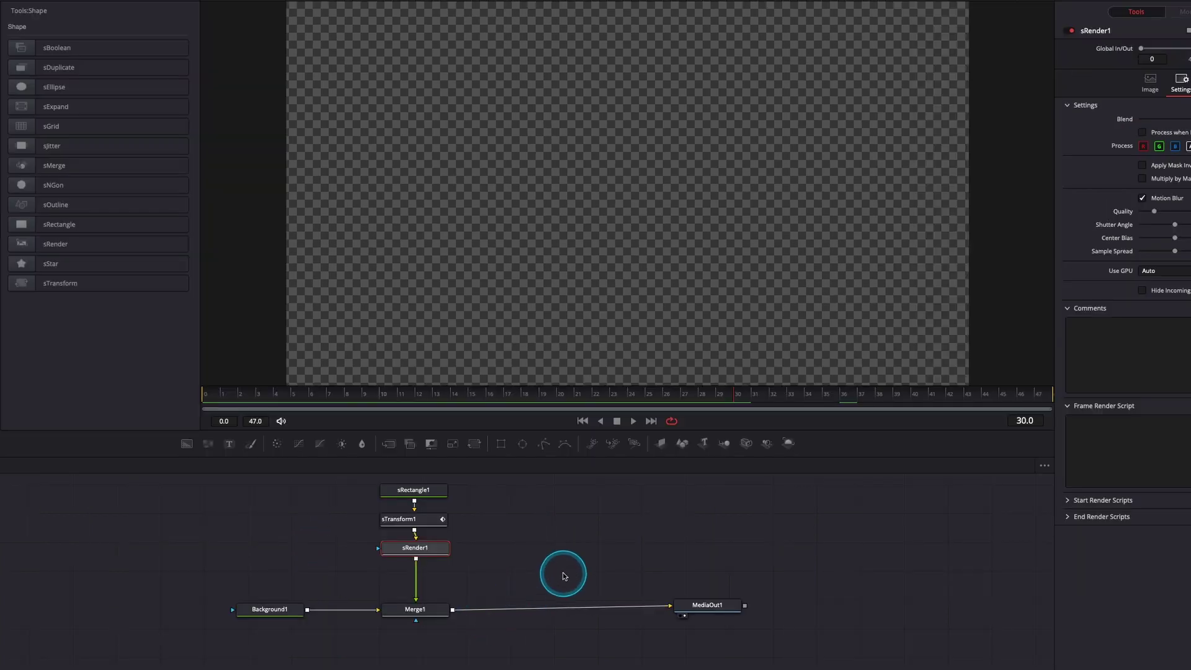
# Duplicate the sRectangle1 and sTransform1 nodes beside the originals in the node graph
pyautogui.scroll(3, 564, 570)
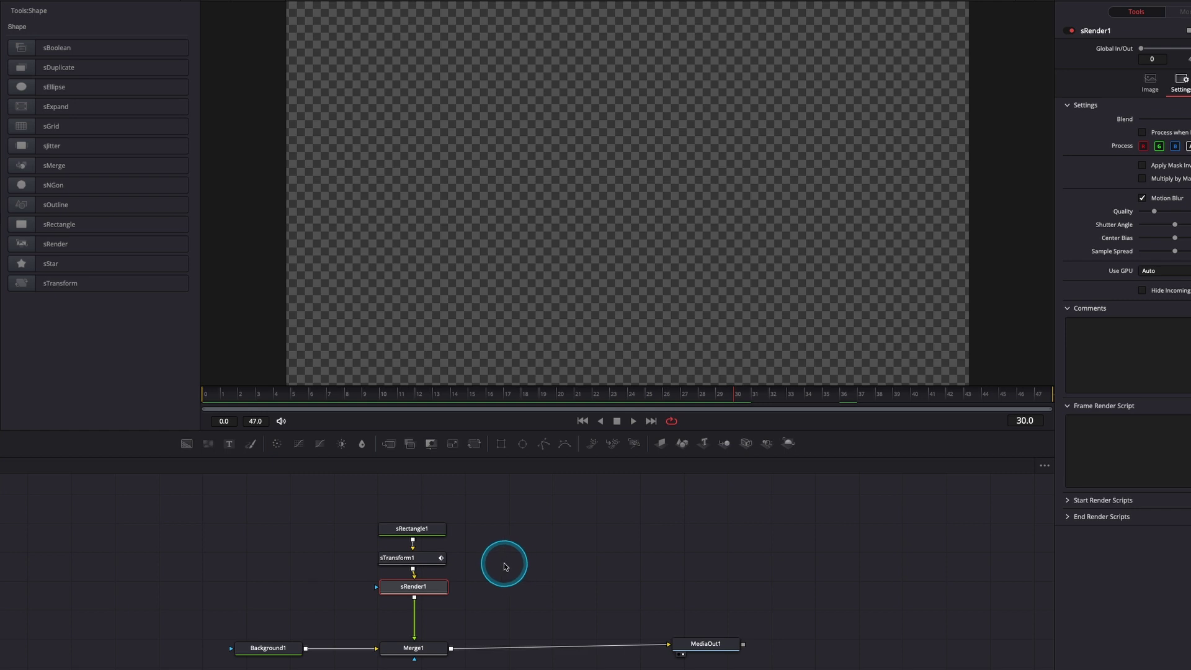
pyautogui.moveTo(505, 565); pyautogui.dragTo(431, 527)
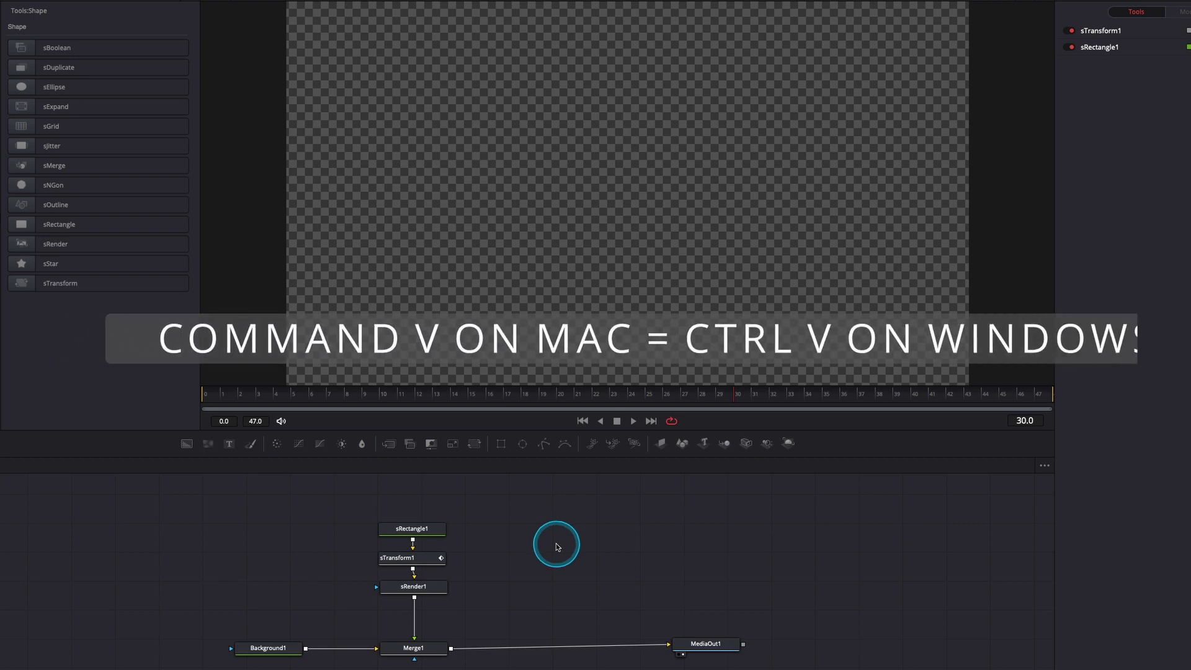
pyautogui.hotkey('ctrl', 'v')
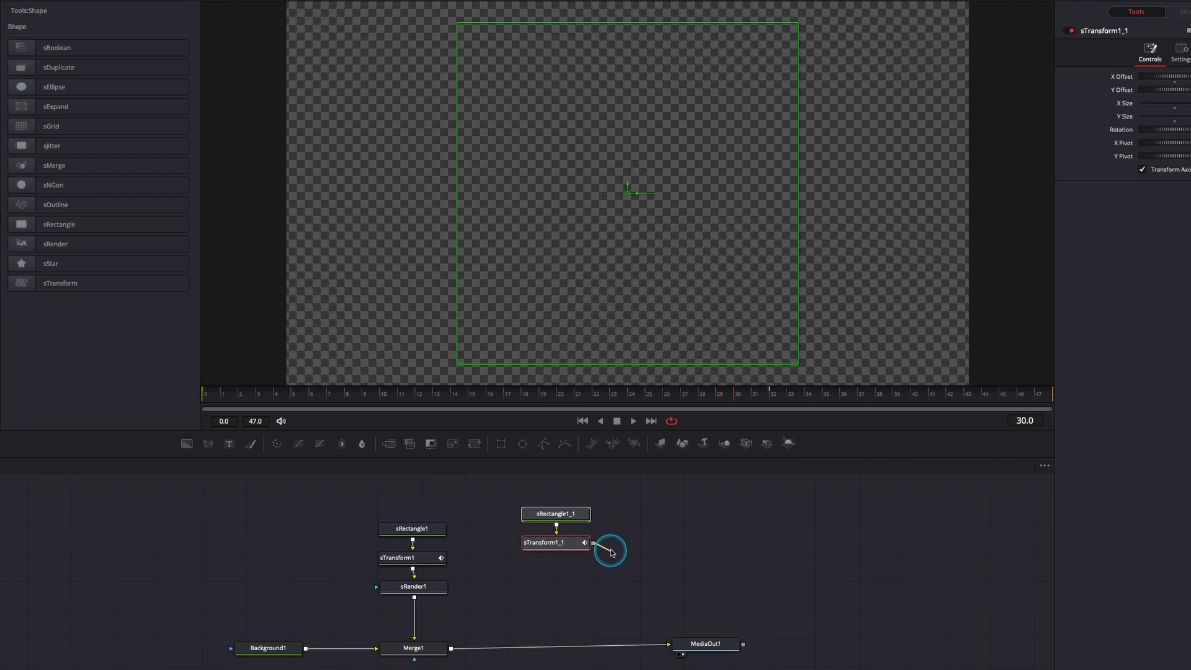
# Merge sTransform1_1 with sTransform1 through an sMerge feeding sRender1, and line up the duplicated nodes above the merge
pyautogui.moveTo(528, 594); pyautogui.dragTo(412, 567)
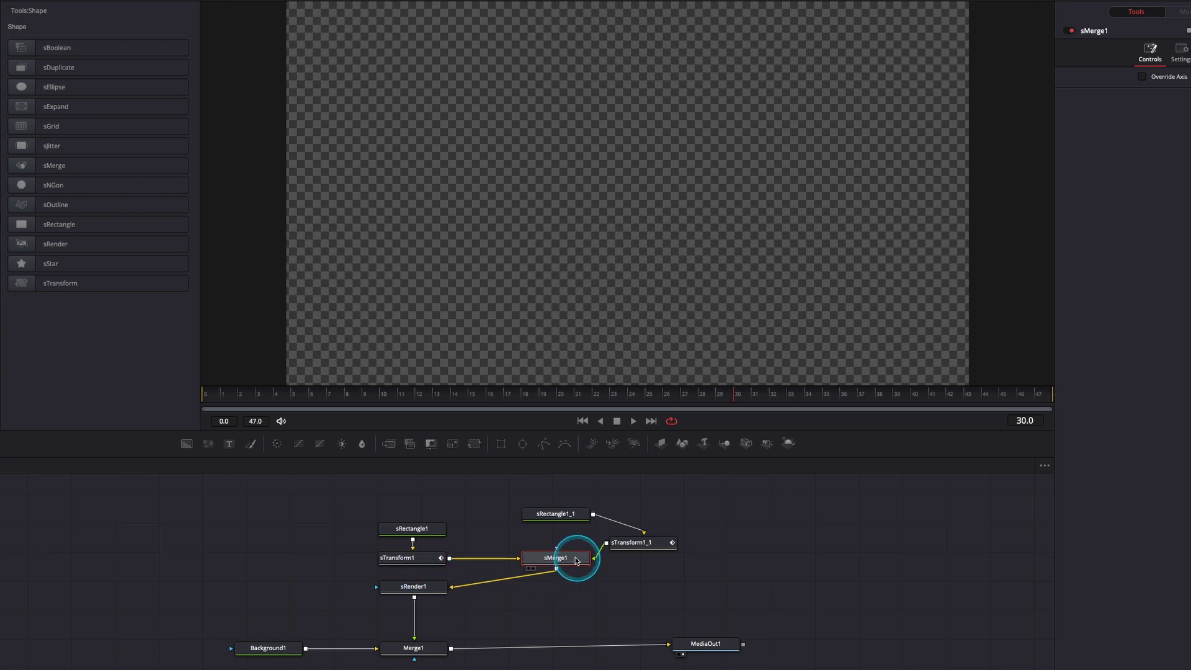
pyautogui.moveTo(575, 556); pyautogui.dragTo(525, 568)
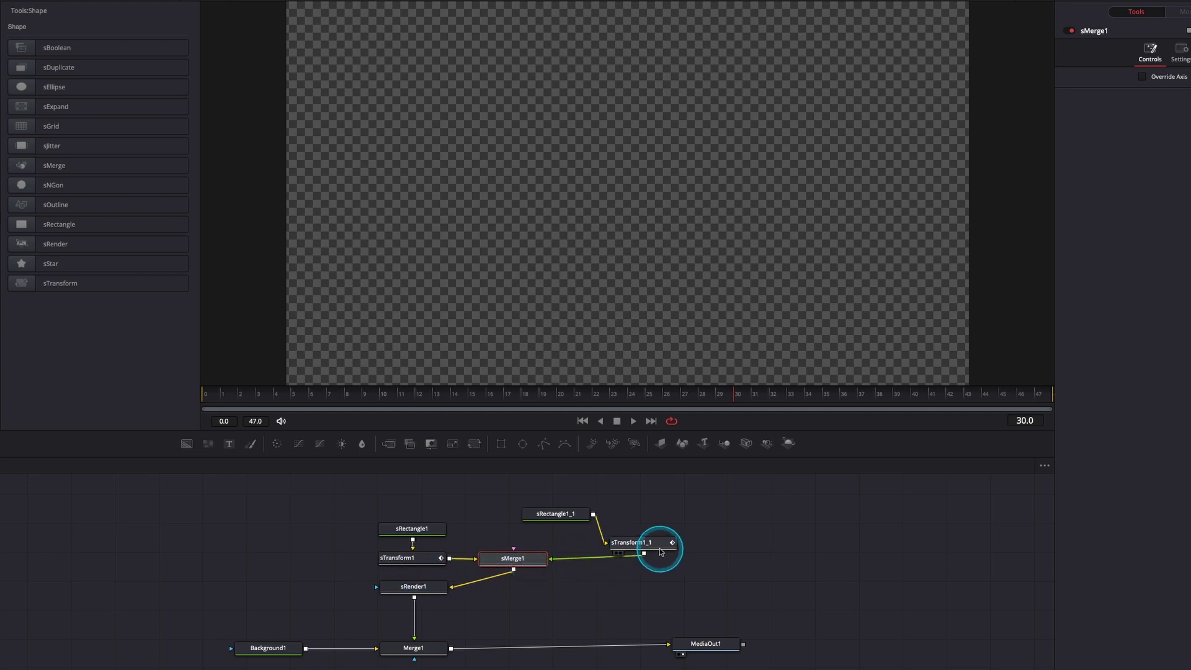
pyautogui.moveTo(661, 546); pyautogui.dragTo(533, 535)
pyautogui.moveTo(565, 518); pyautogui.dragTo(530, 530)
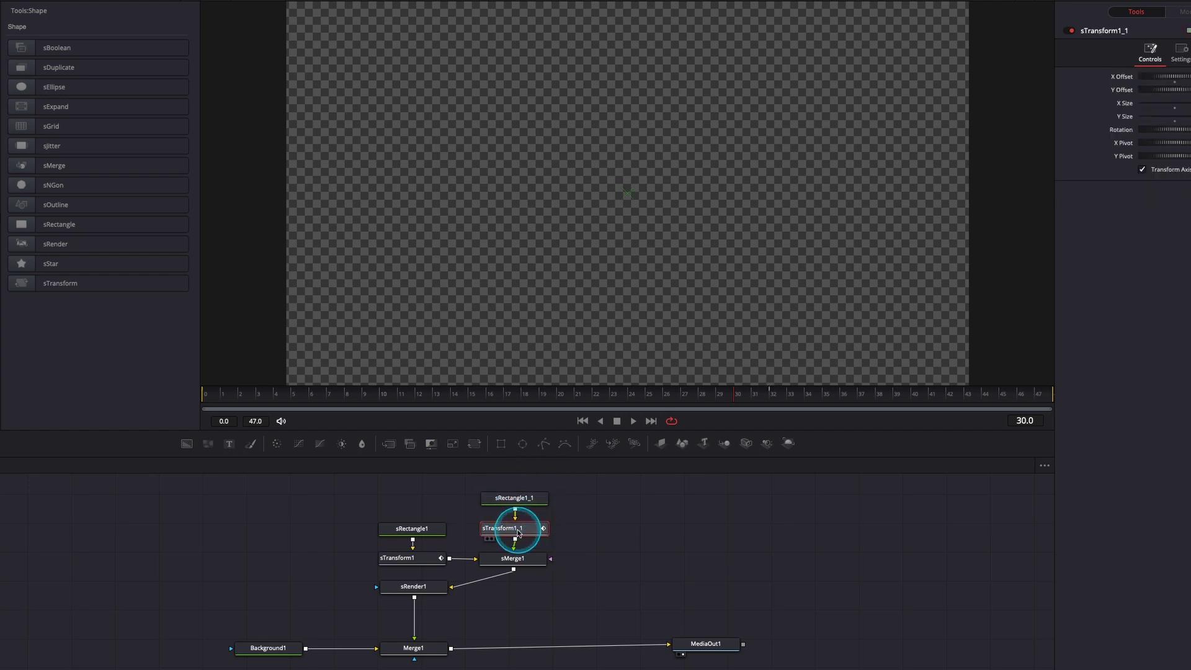
# Give the sRectangle1_1 shape an orange fill colour, with a frame showing the rectangle in view
pyautogui.click(512, 497)
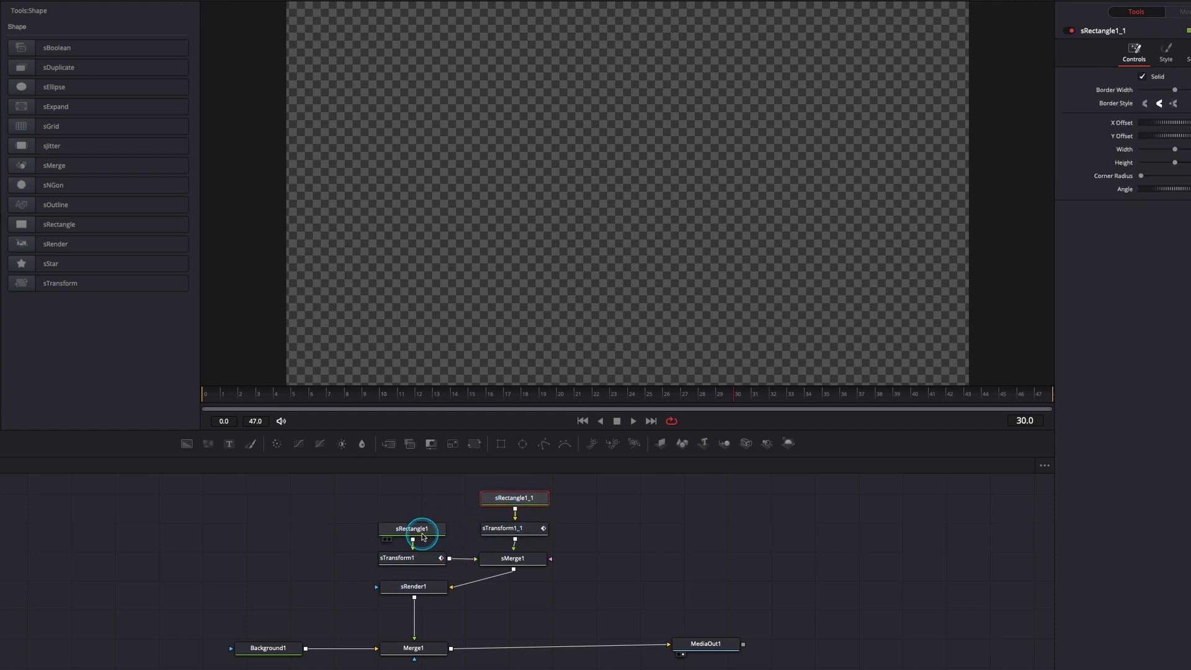
pyautogui.click(422, 536)
pyautogui.moveTo(453, 407); pyautogui.dragTo(331, 400)
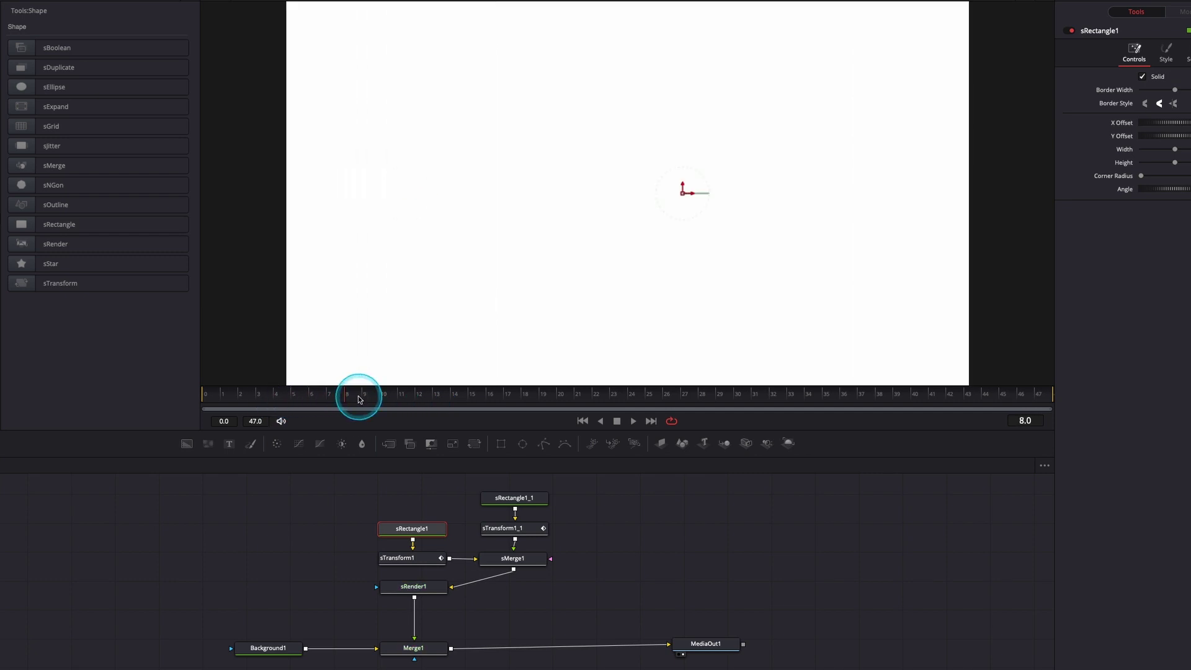
pyautogui.click(520, 501)
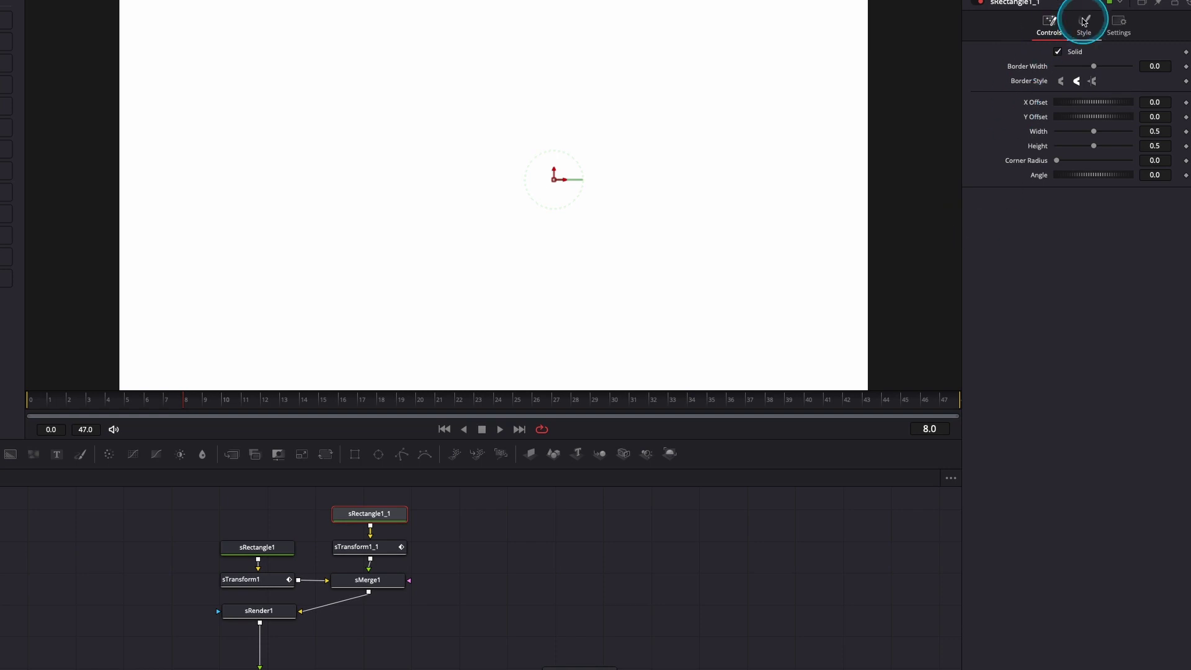
pyautogui.click(1084, 22)
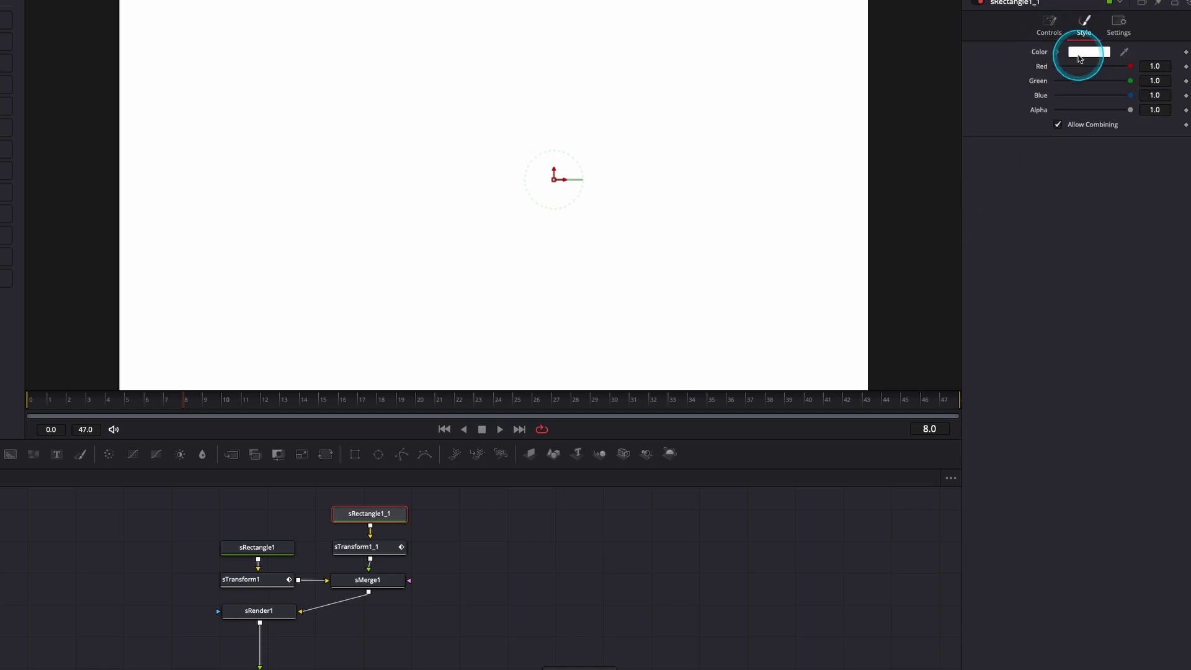
pyautogui.click(1080, 57)
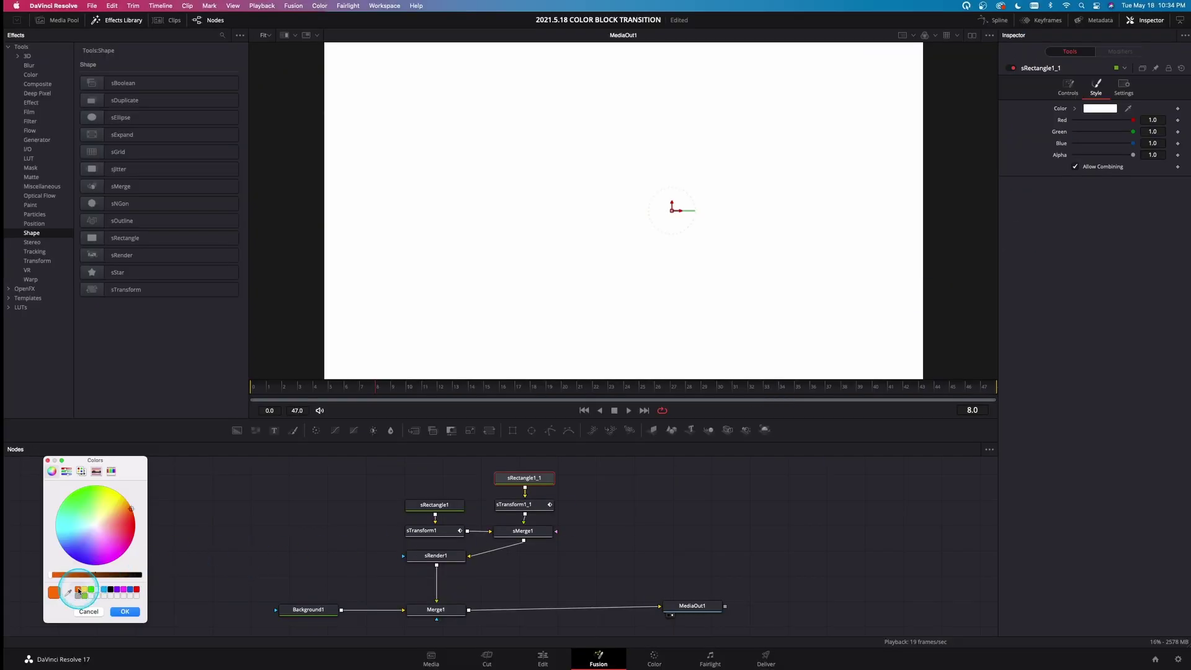
pyautogui.click(126, 611)
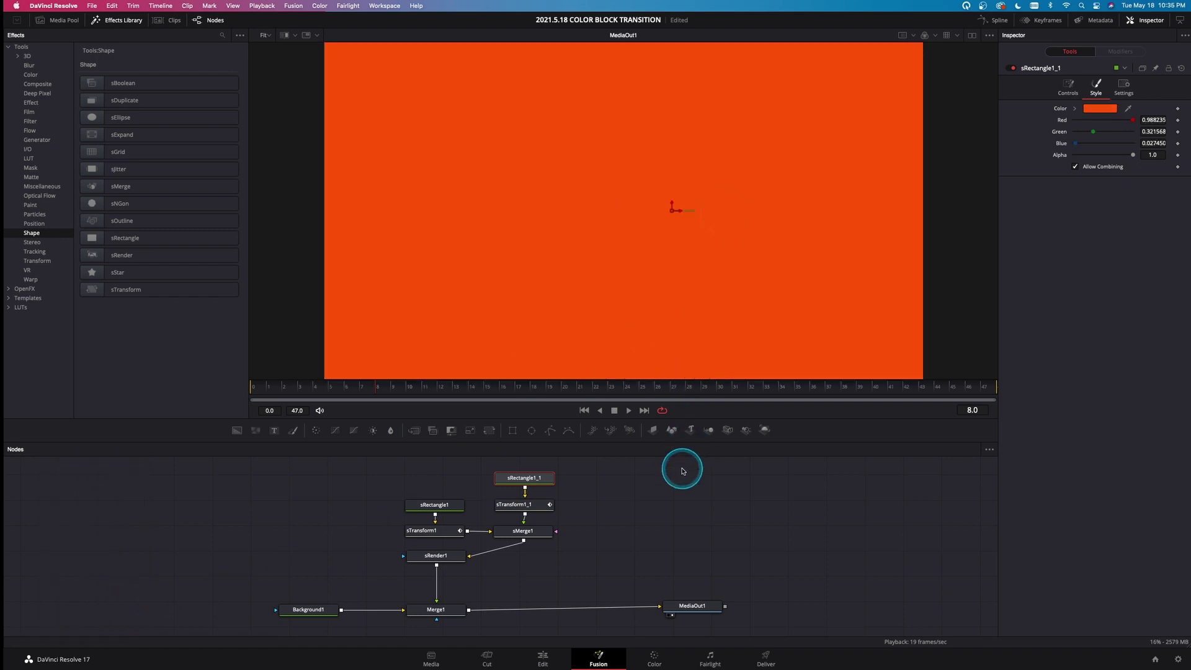
# Shift both X Offset keyframes of sTransform1_1 to frames 4 and 36 in the Keyframes editor and scrub to check the overlap
pyautogui.moveTo(524, 384); pyautogui.dragTo(487, 397)
pyautogui.click(534, 504)
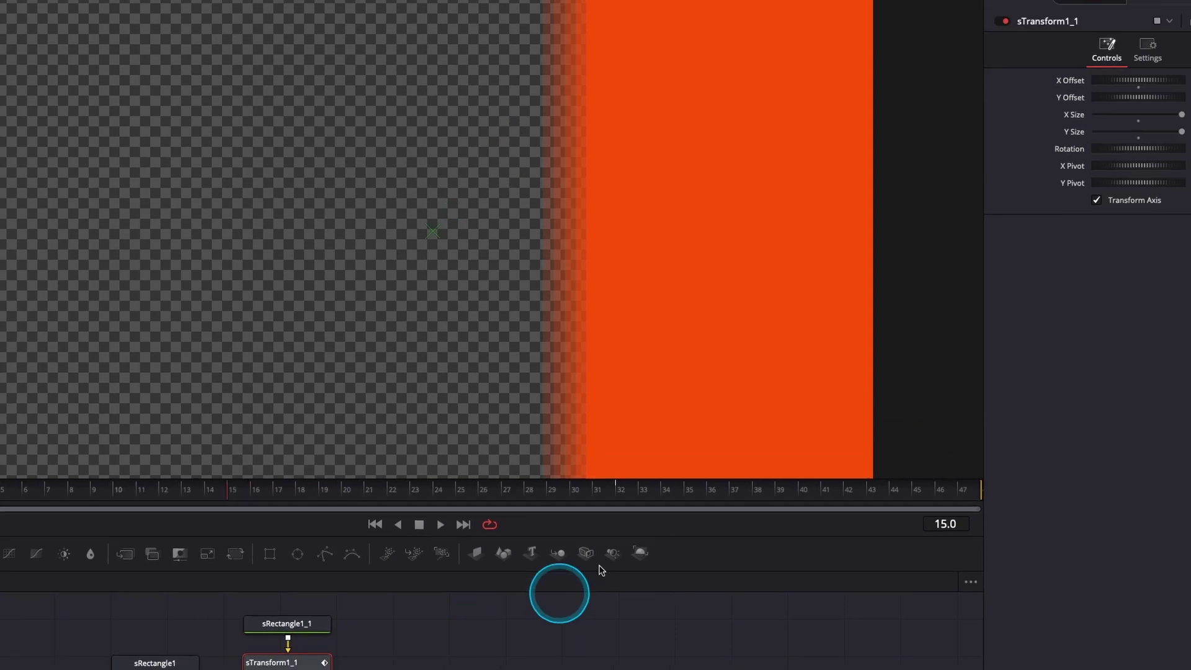
pyautogui.click(1030, 0)
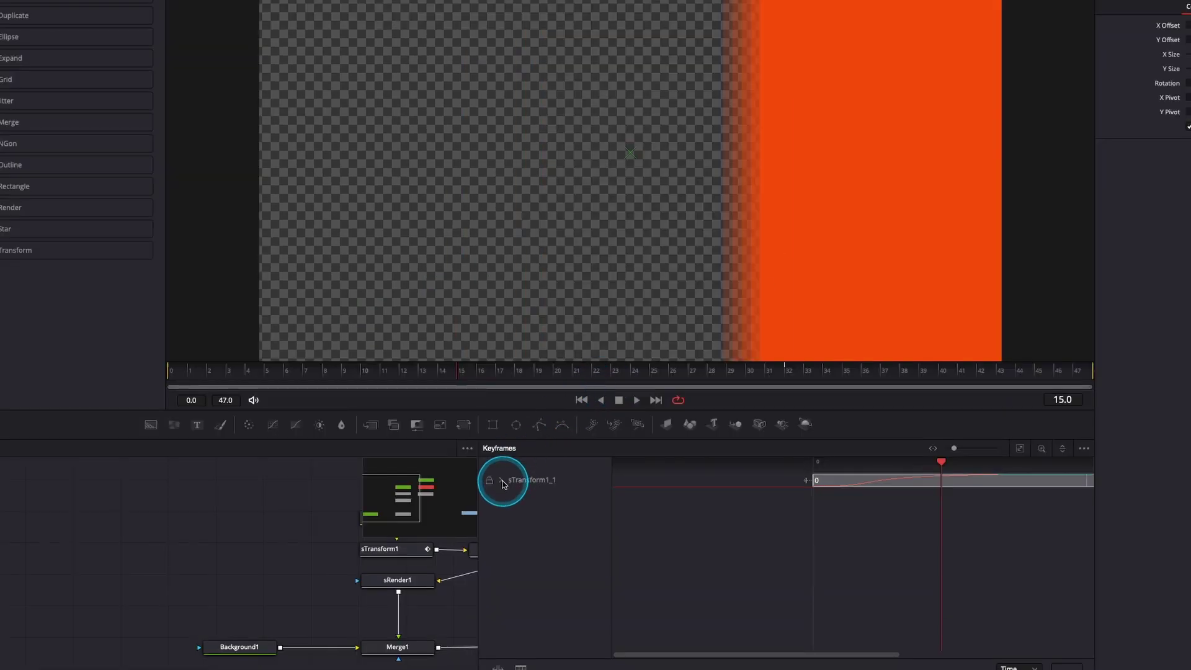
pyautogui.click(1020, 449)
pyautogui.moveTo(950, 533); pyautogui.dragTo(686, 500)
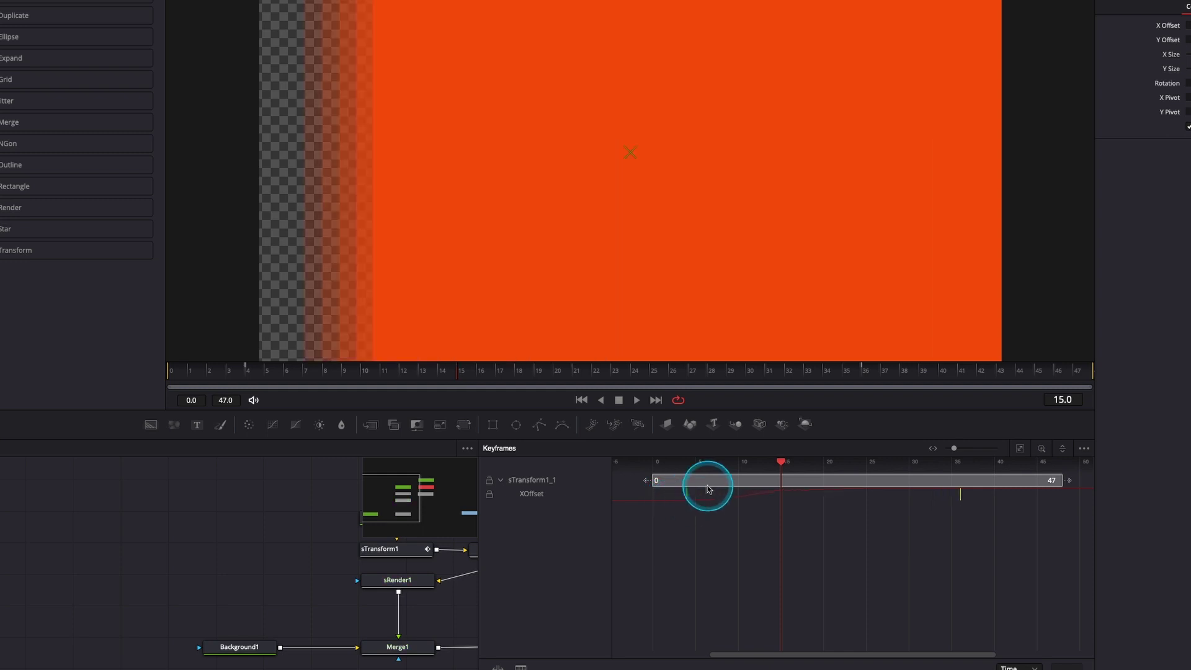
pyautogui.moveTo(783, 368); pyautogui.dragTo(705, 372)
pyautogui.moveTo(878, 462); pyautogui.dragTo(730, 470)
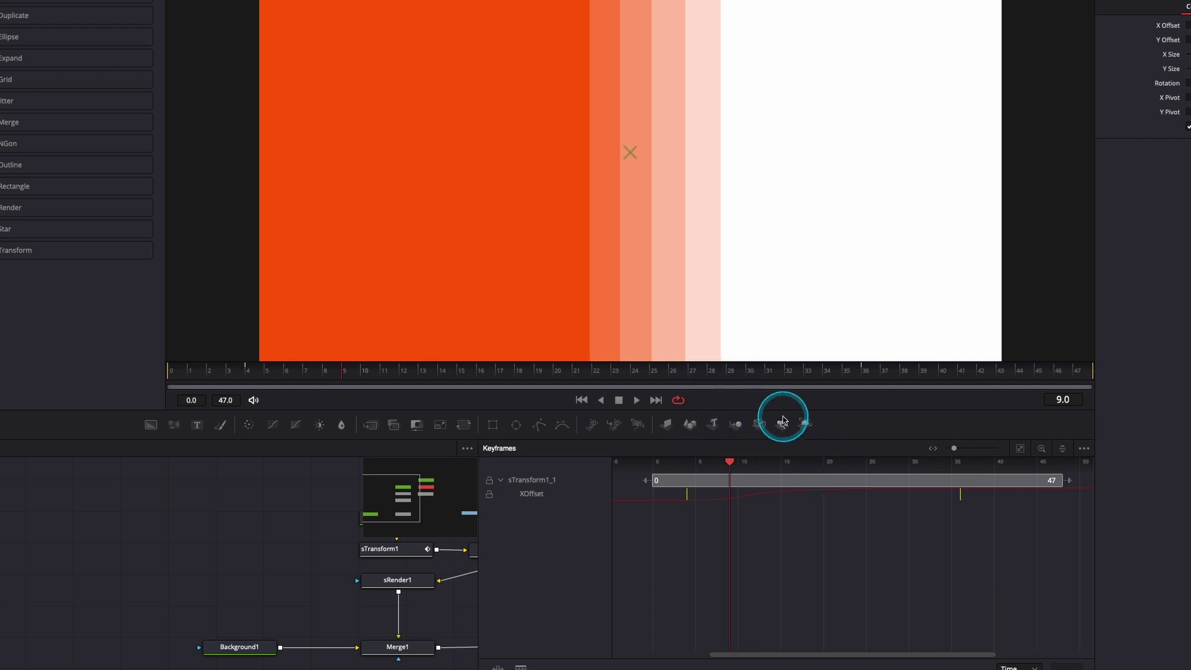
# Move both sTransform1_1 X Offset keyframes to frames 6 and 38, play back the result and close the Keyframes editor
pyautogui.moveTo(990, 527)
pyautogui.mouseDown()
pyautogui.moveTo(750, 518)
pyautogui.moveTo(673, 492)
pyautogui.moveTo(703, 494)
pyautogui.mouseUp()
pyautogui.moveTo(702, 373); pyautogui.dragTo(187, 386)
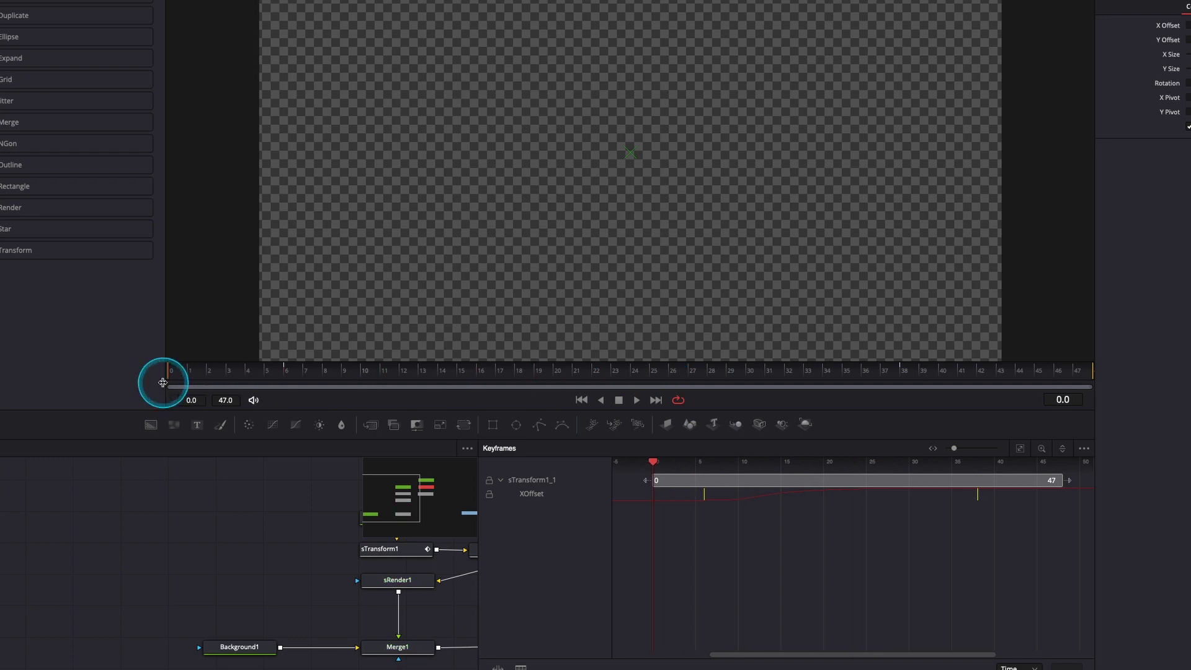
pyautogui.press('space')
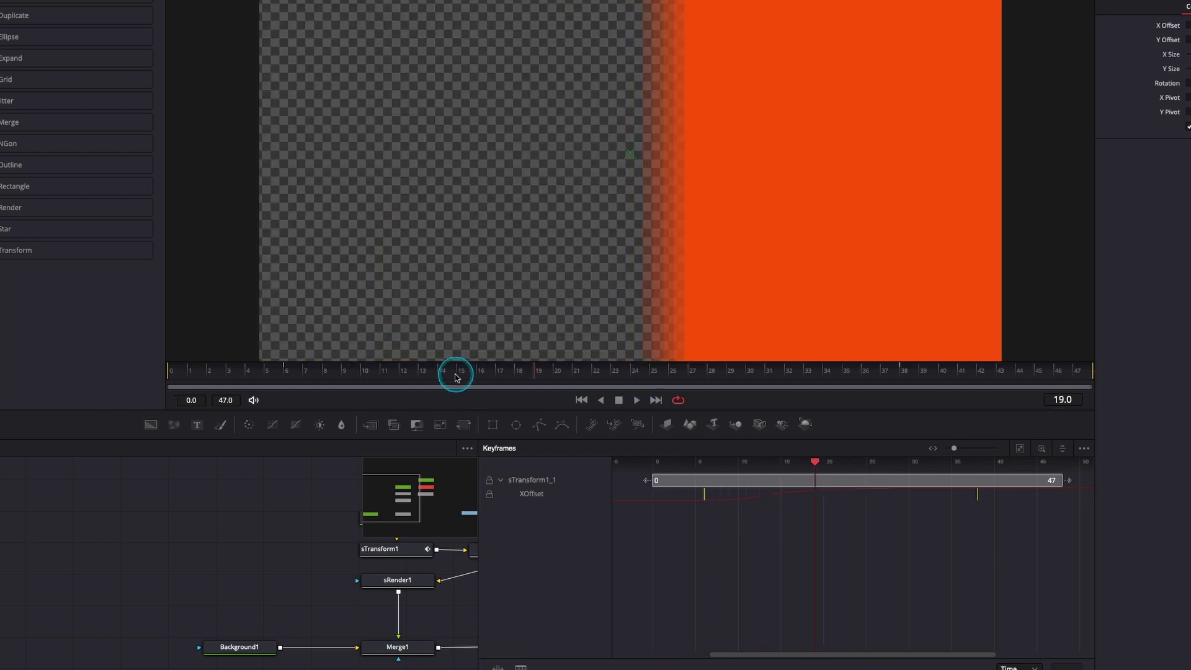
pyautogui.press('space')
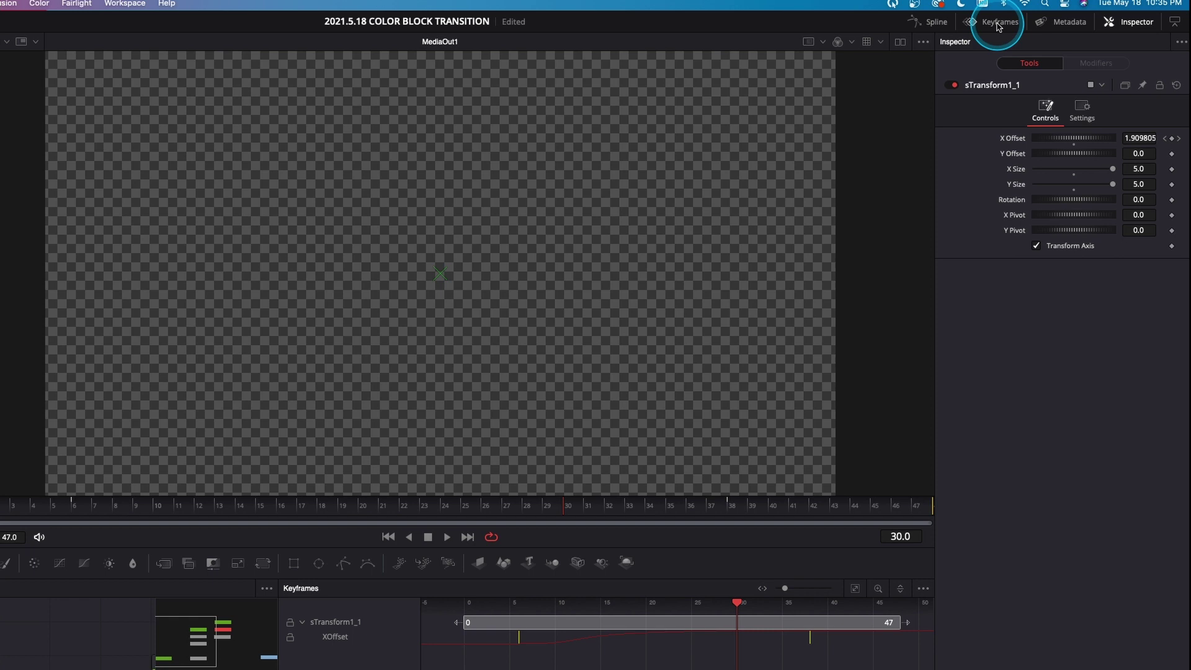
pyautogui.click(998, 28)
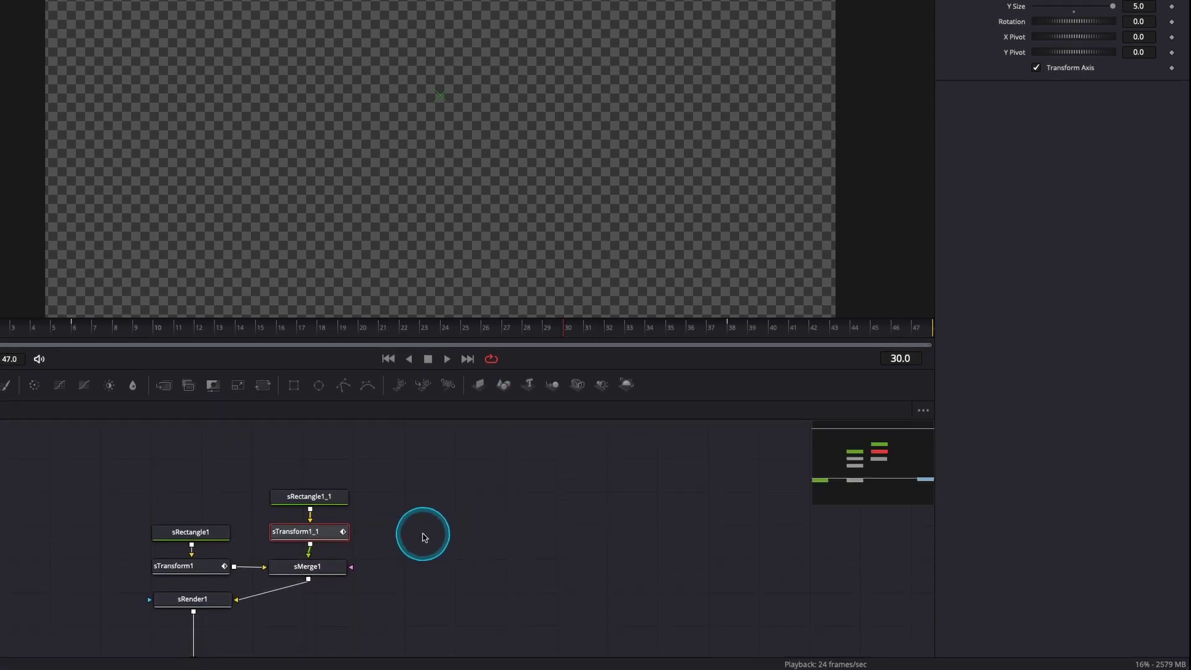
# Duplicate sRectangle1_1 and sTransform1_1 together into the empty space beside them in the node graph
pyautogui.moveTo(428, 547); pyautogui.dragTo(330, 495)
pyautogui.click(443, 523)
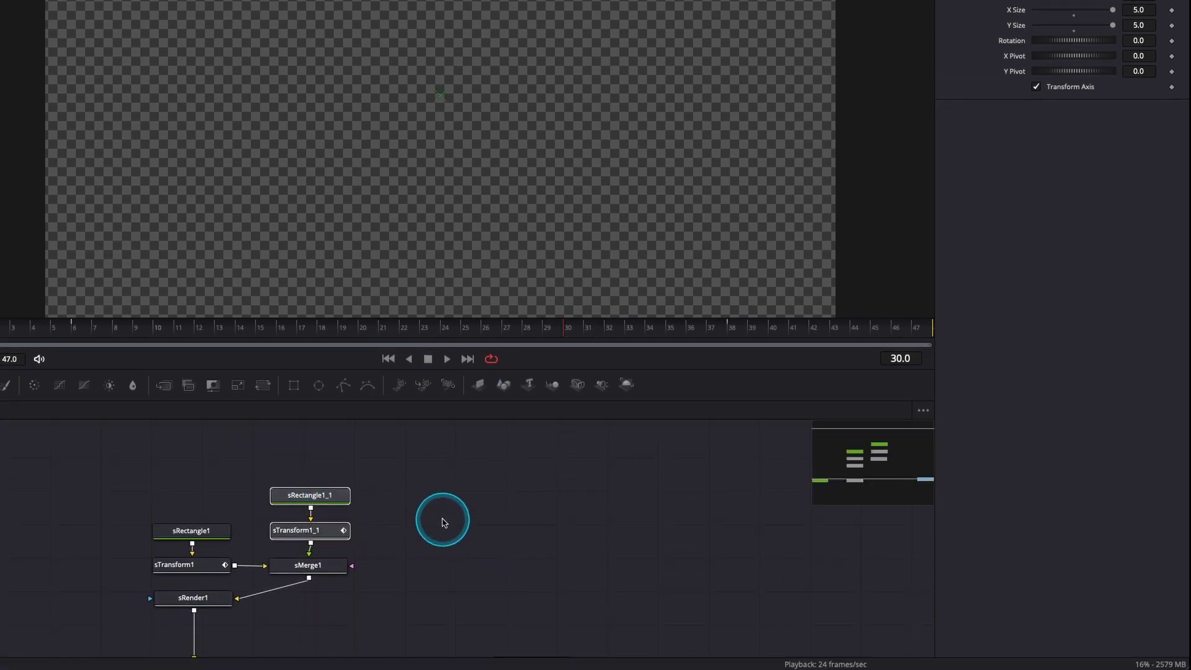
pyautogui.click(443, 522)
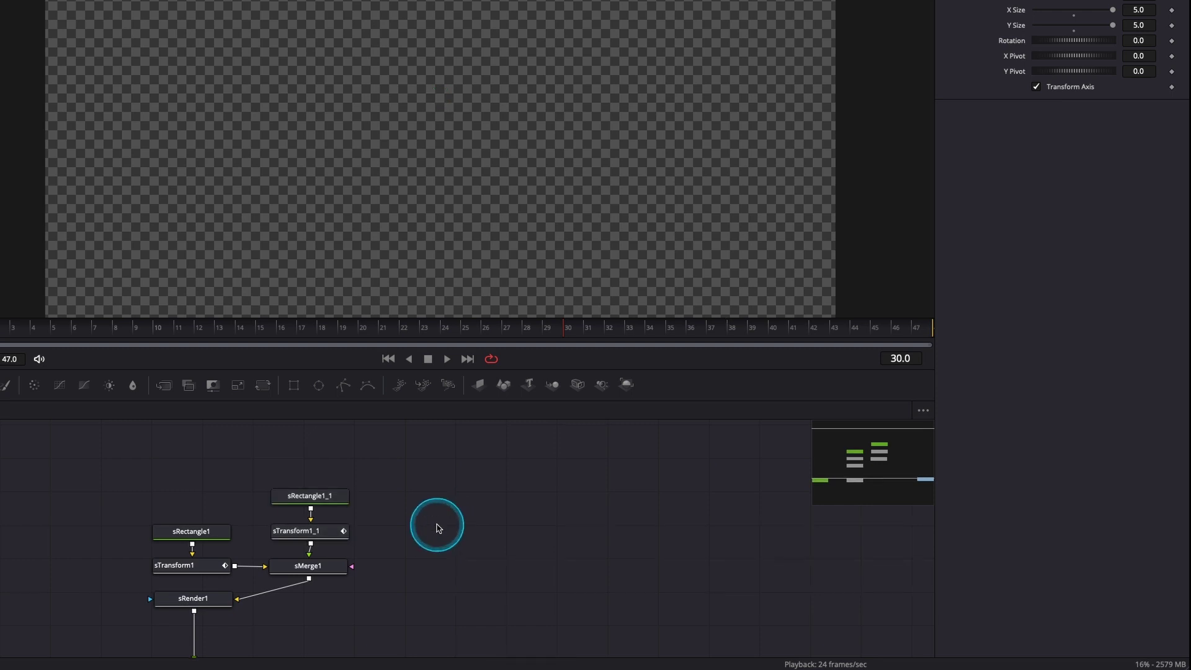
pyautogui.hotkey('ctrl', 'v')
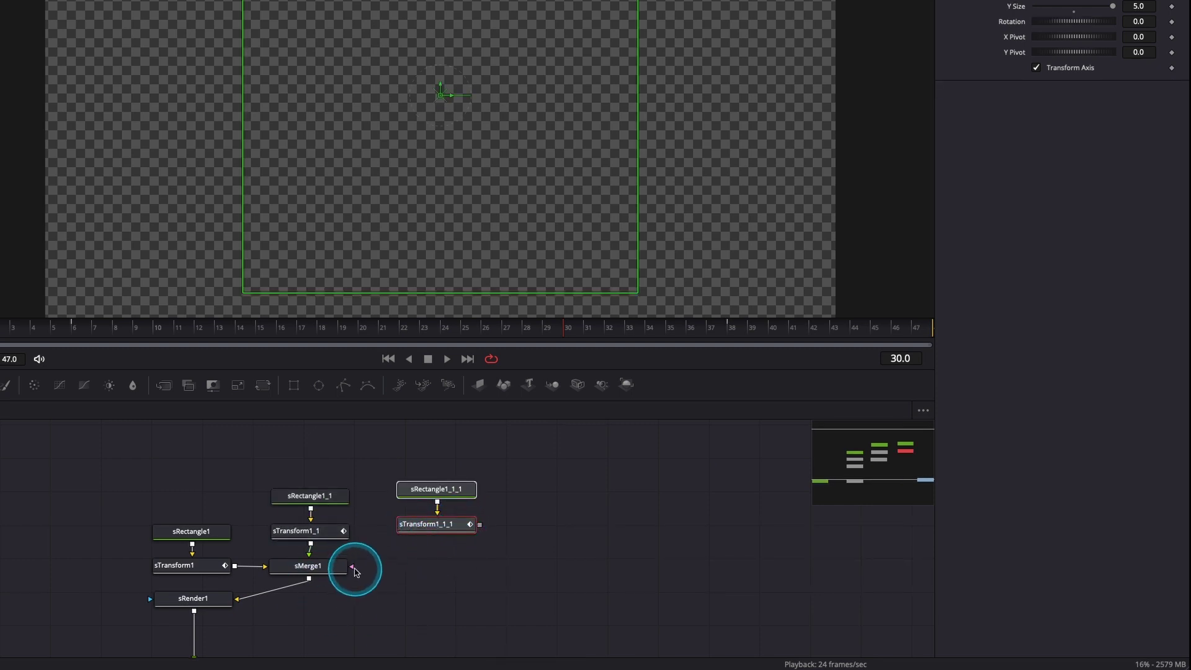
# Merge sTransform1_1_1 with sTransform1_1 through a second sMerge feeding sMerge1, and arrange the new nodes above it
pyautogui.click(333, 576)
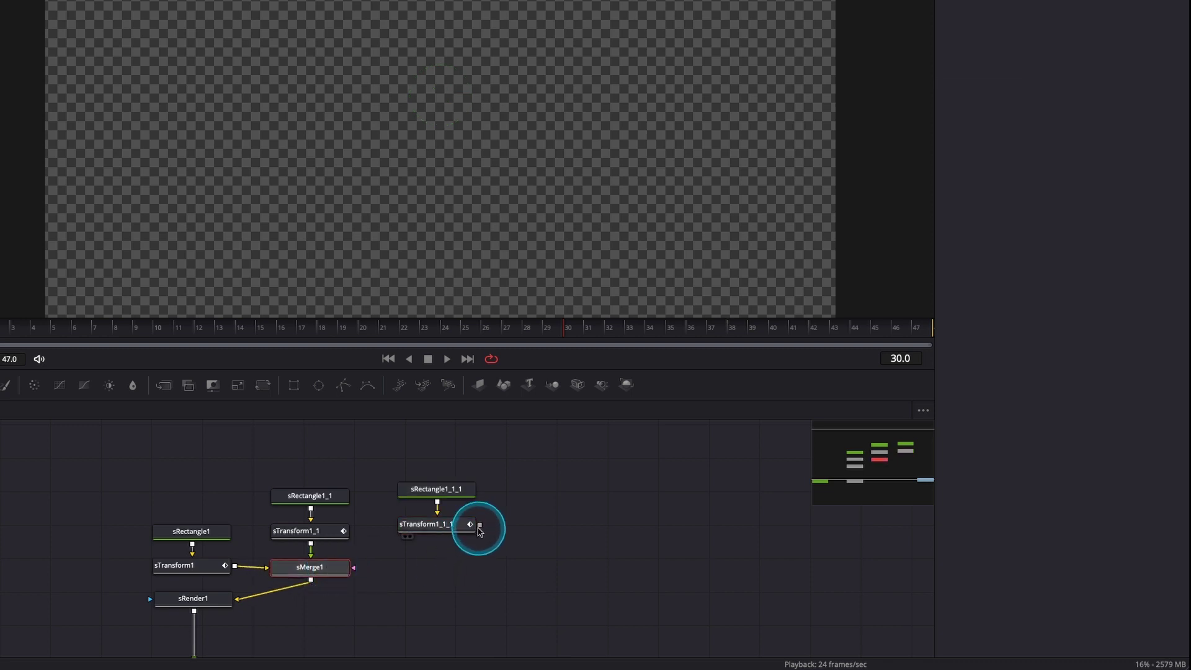
pyautogui.moveTo(480, 529); pyautogui.dragTo(311, 545)
pyautogui.moveTo(433, 534); pyautogui.dragTo(421, 564)
pyautogui.moveTo(506, 525); pyautogui.dragTo(424, 489)
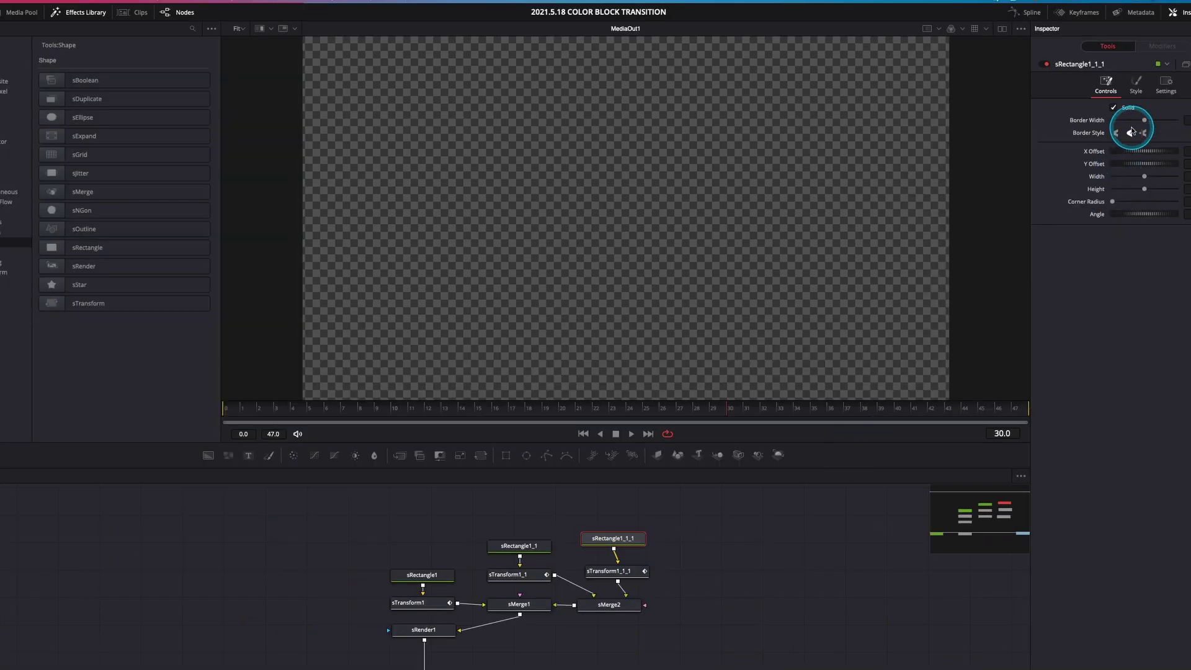
# Change the fill colour of sRectangle1_1_1 to light blue
pyautogui.click(1134, 86)
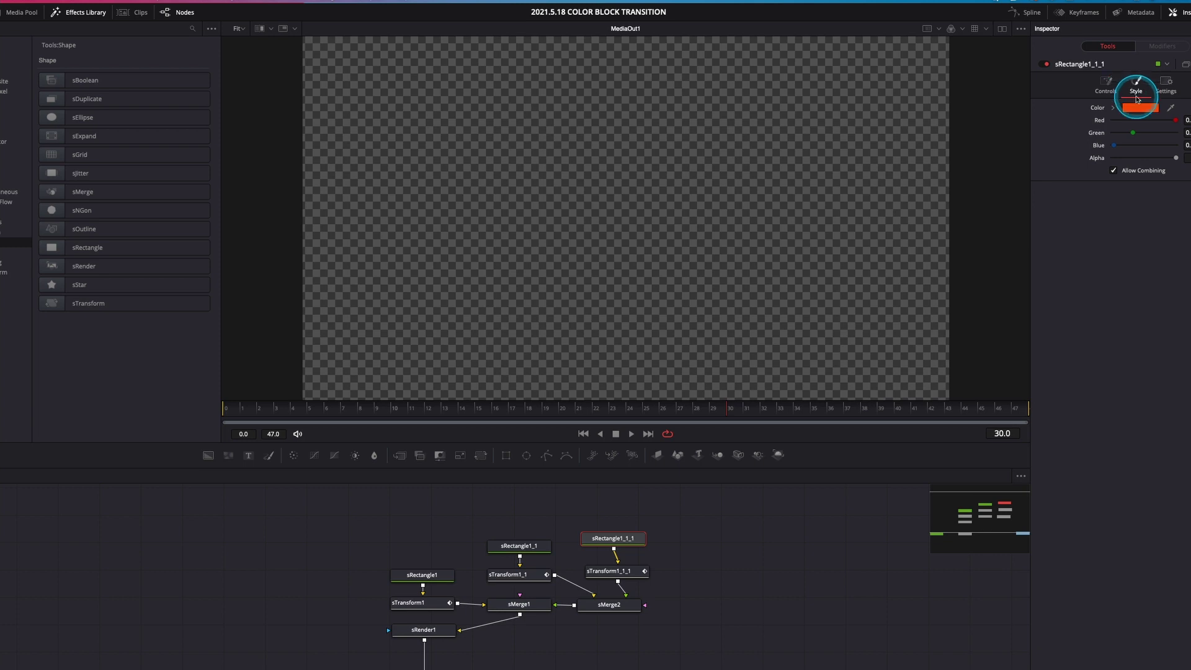
pyautogui.click(1140, 110)
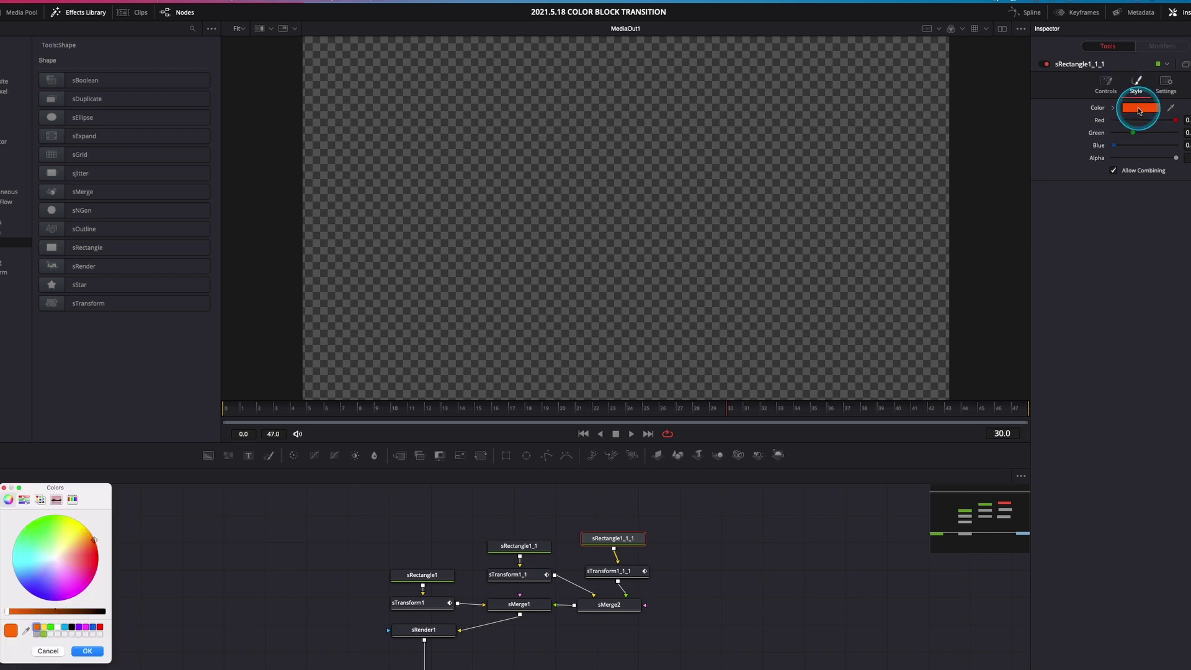
pyautogui.click(66, 629)
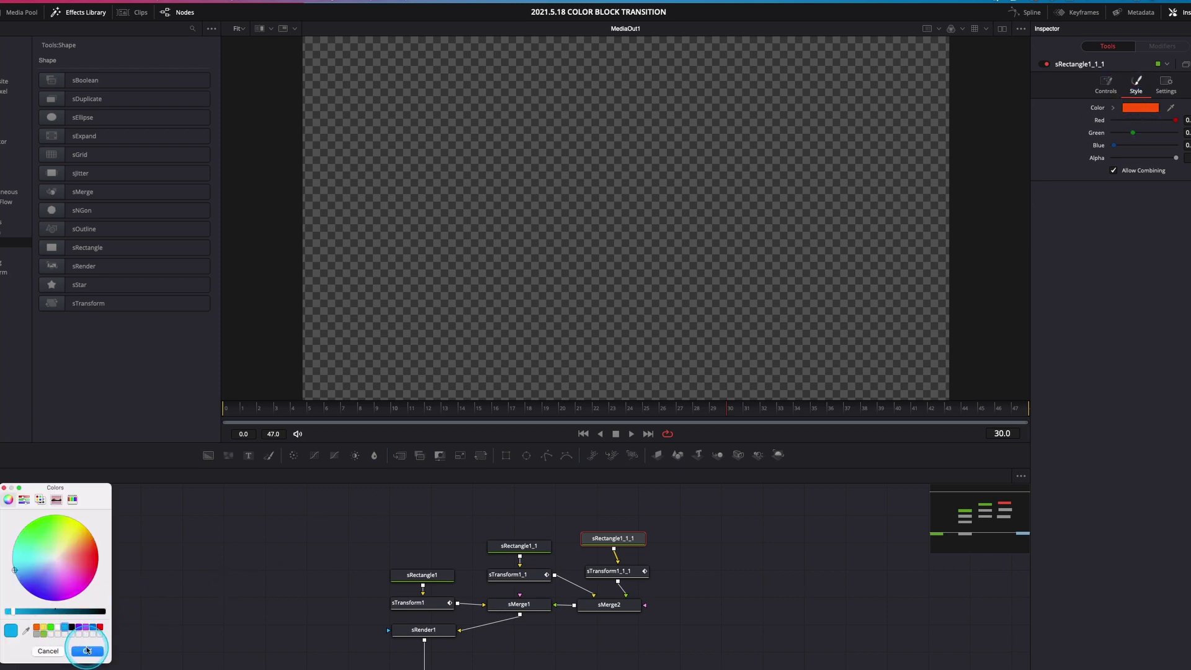
pyautogui.click(87, 650)
# Shift both X Offset keyframes of sTransform1_1_1 to frames 9 and 41 in the Keyframes editor
pyautogui.click(630, 575)
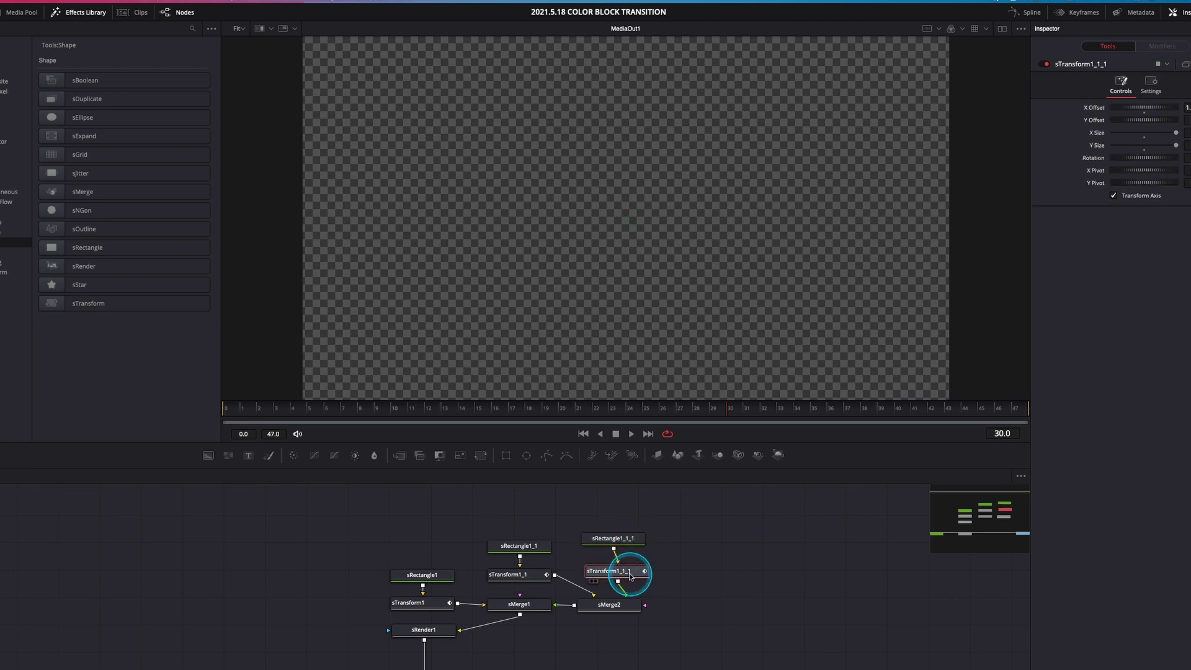
pyautogui.click(1077, 14)
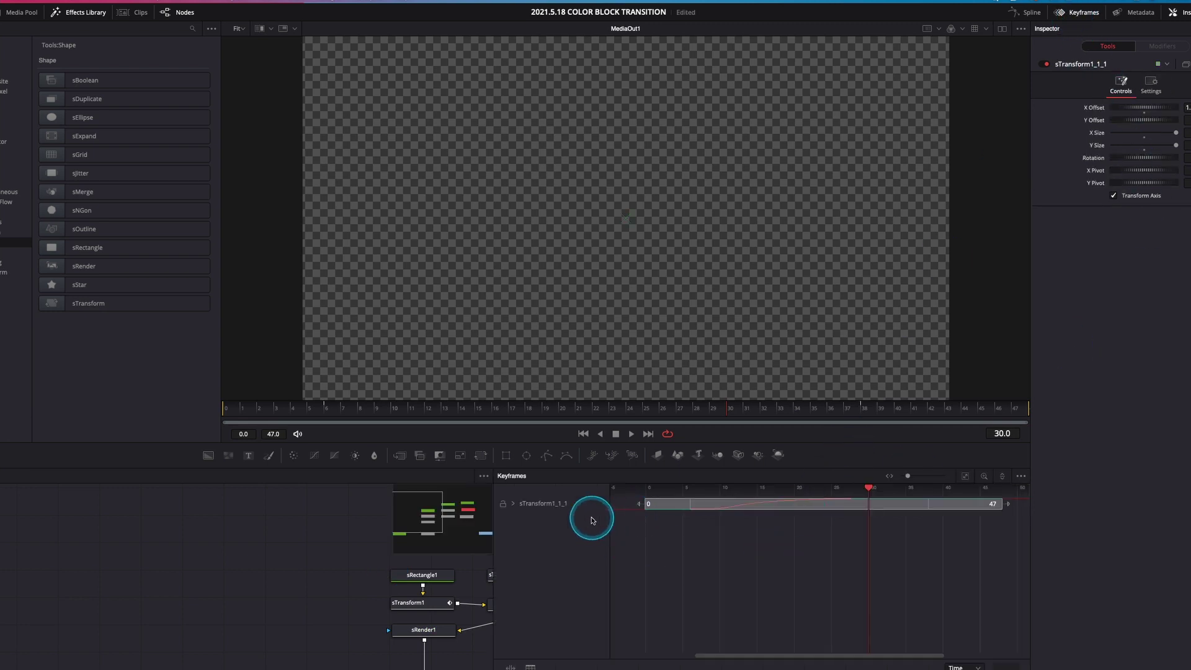
pyautogui.click(513, 504)
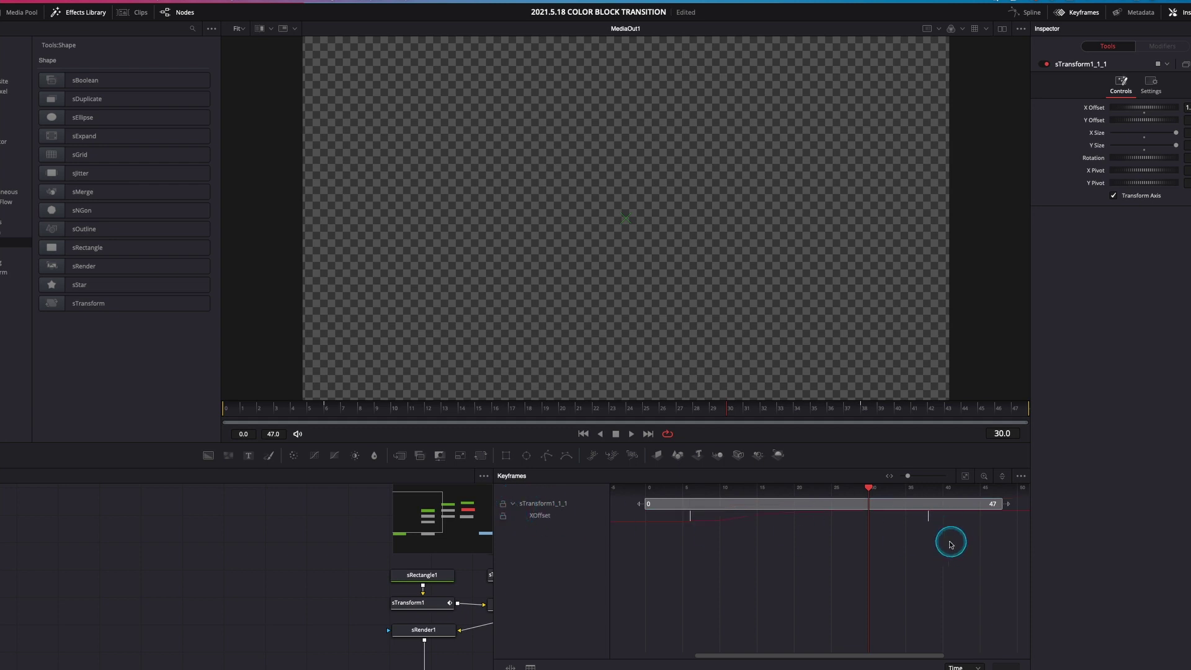
pyautogui.moveTo(951, 544); pyautogui.dragTo(687, 521)
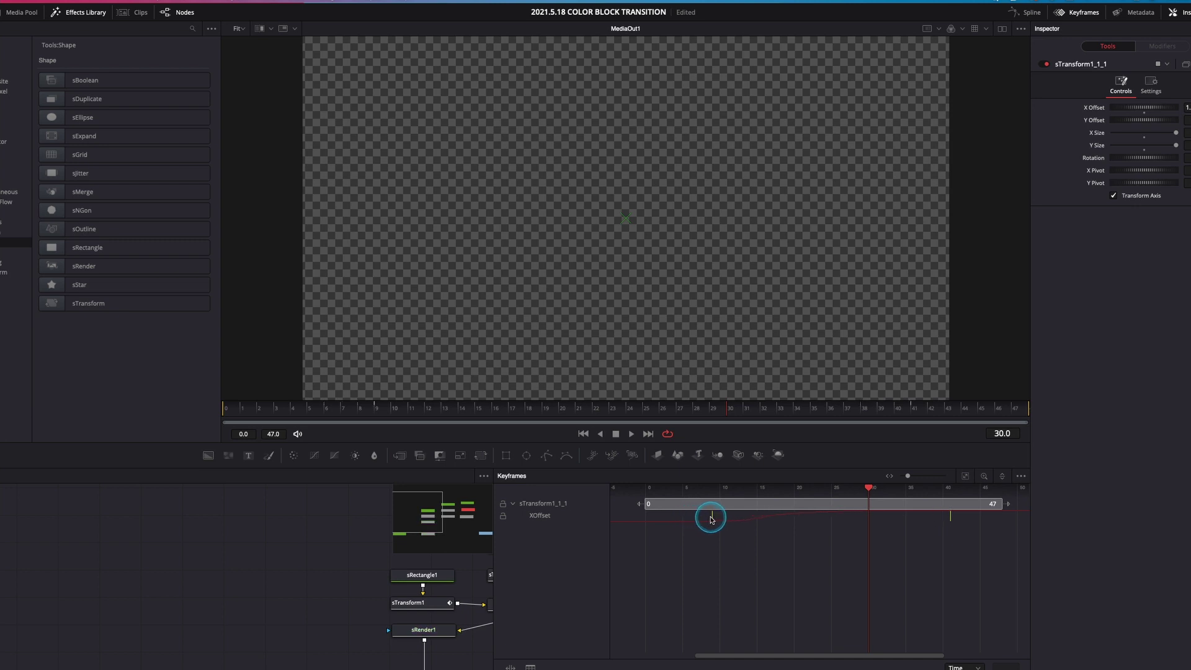
# Close the Keyframes editor and play the three-block animation from the start, scrubbing back to frame 13 to check the overlap
pyautogui.moveTo(711, 412); pyautogui.dragTo(404, 411)
pyautogui.moveTo(233, 421); pyautogui.dragTo(227, 422)
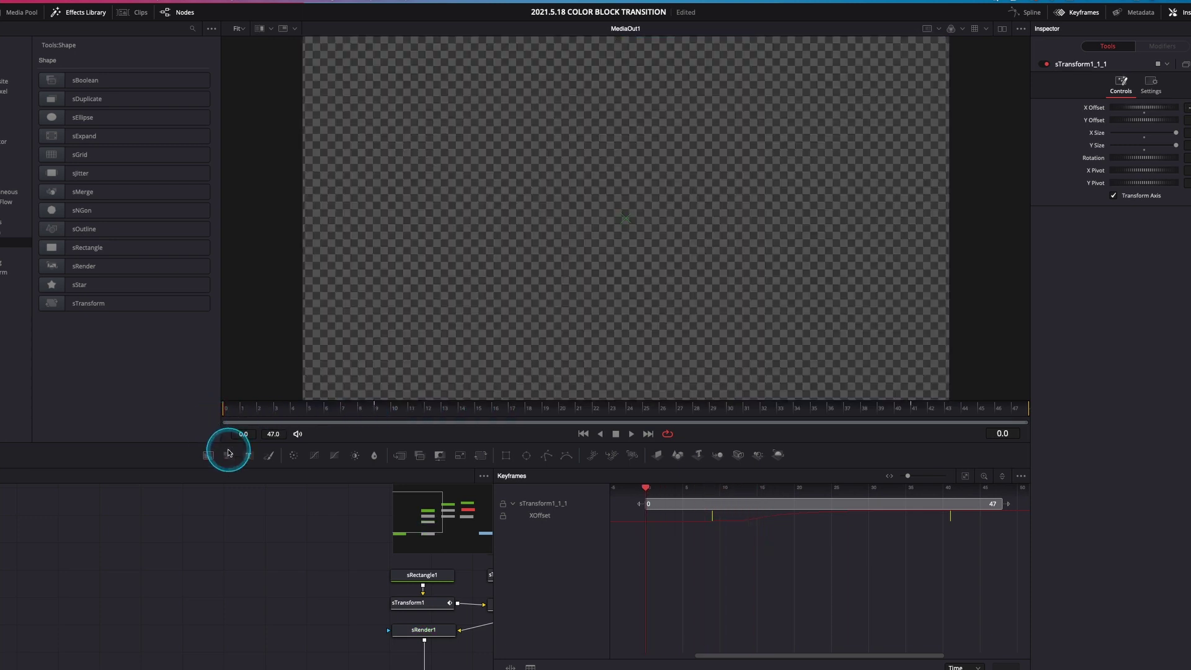
pyautogui.click(1067, 13)
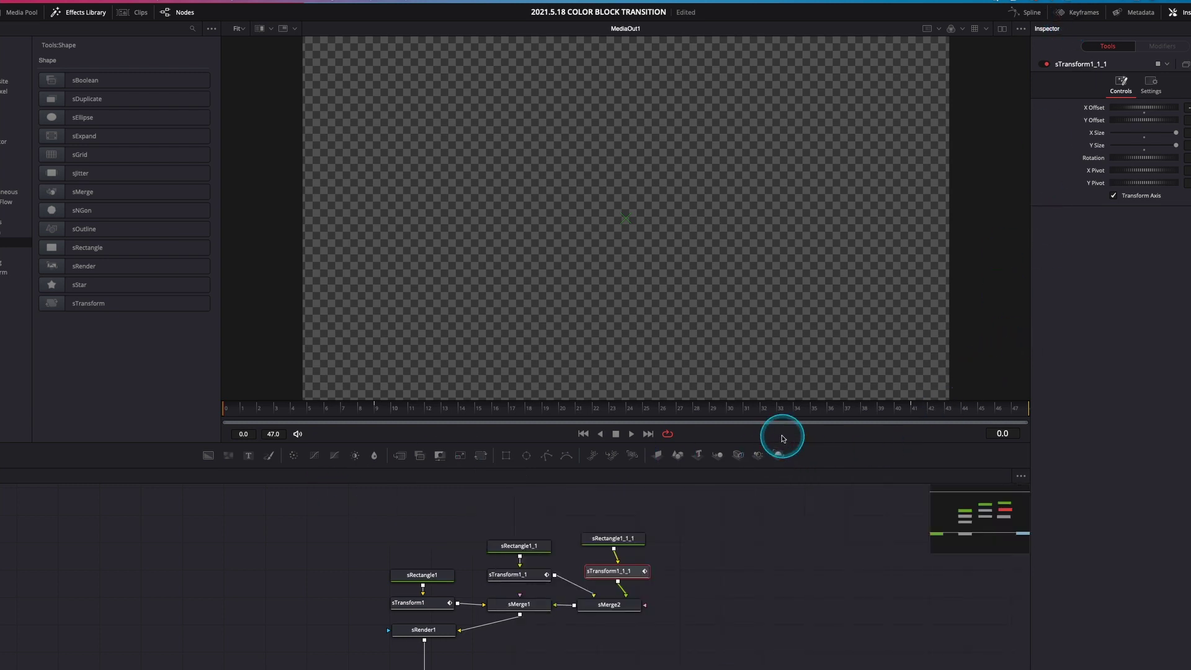
pyautogui.press('space')
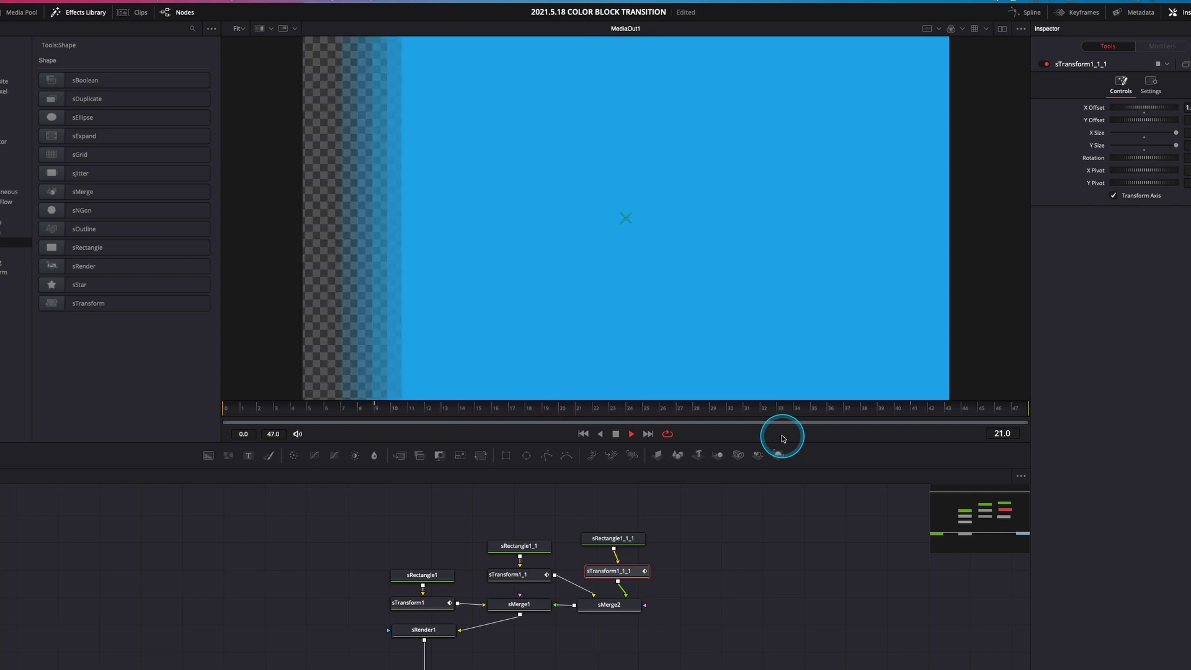
pyautogui.click(598, 425)
pyautogui.moveTo(623, 409); pyautogui.dragTo(247, 404)
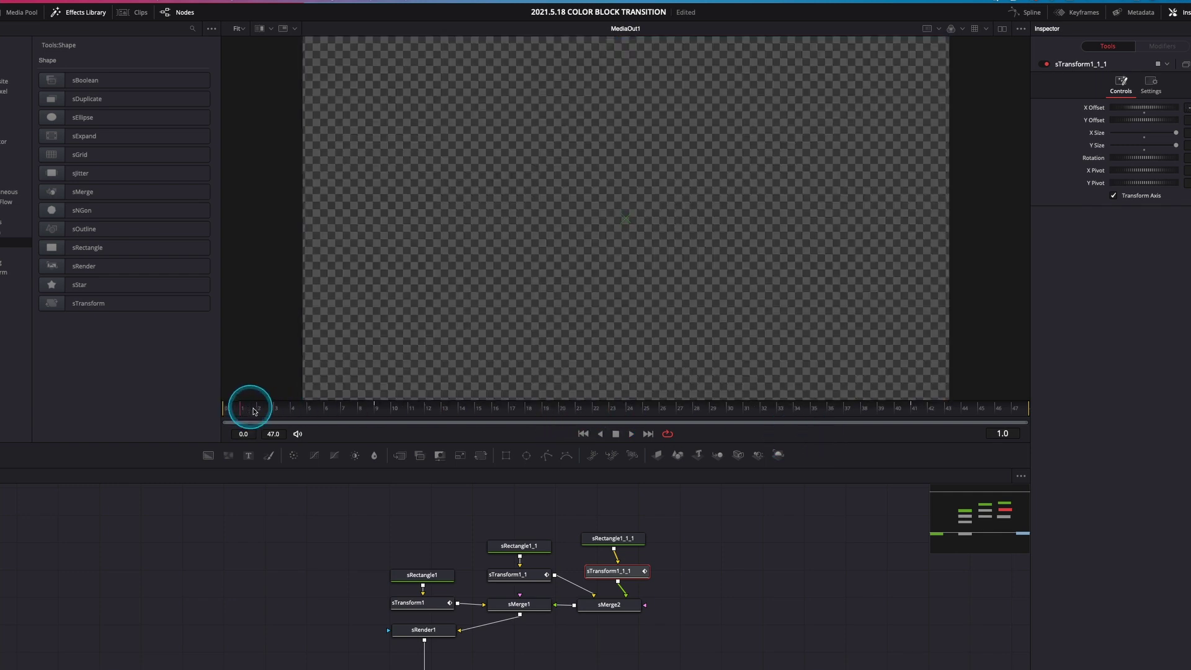
pyautogui.press('space')
pyautogui.moveTo(606, 417); pyautogui.dragTo(447, 419)
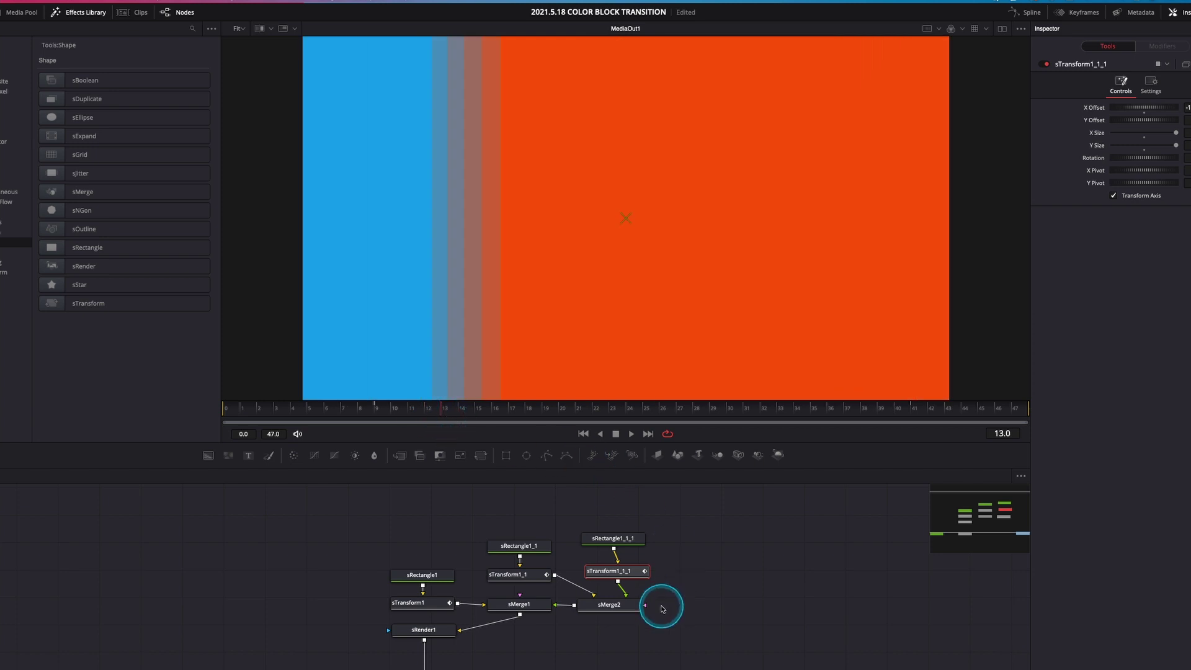
# Shift both X Offset keyframes of sTransform1_1_1 to frames 11 and 43 in the Keyframes editor, and close the editor
pyautogui.click(1078, 13)
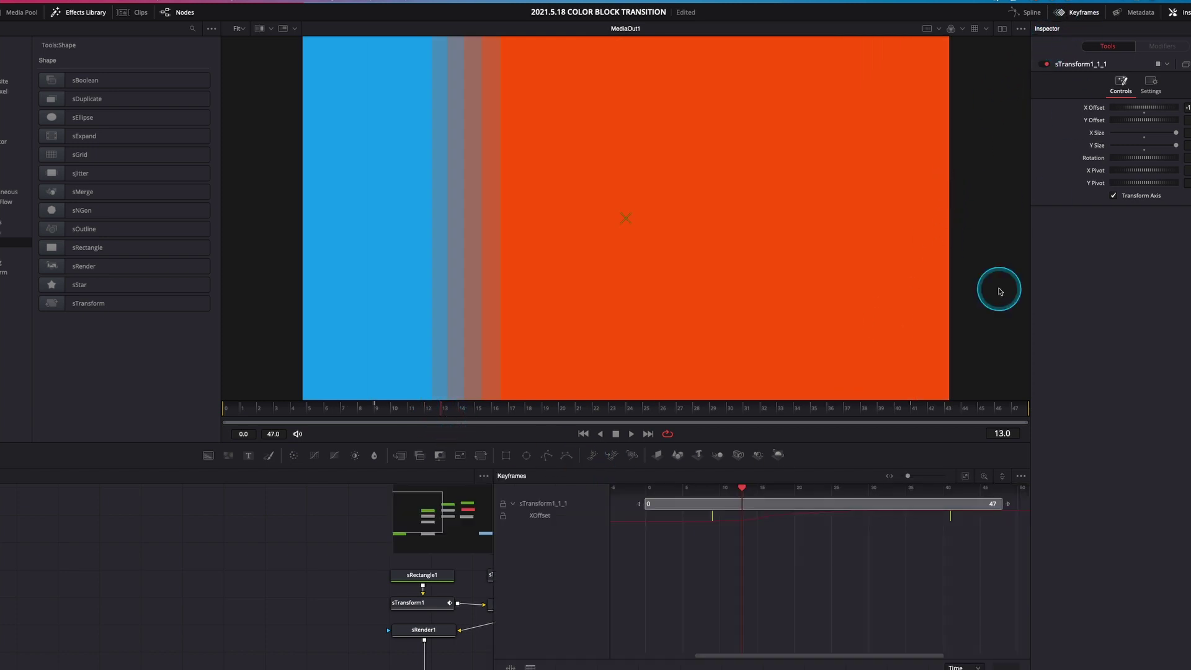
pyautogui.moveTo(984, 555); pyautogui.dragTo(716, 520)
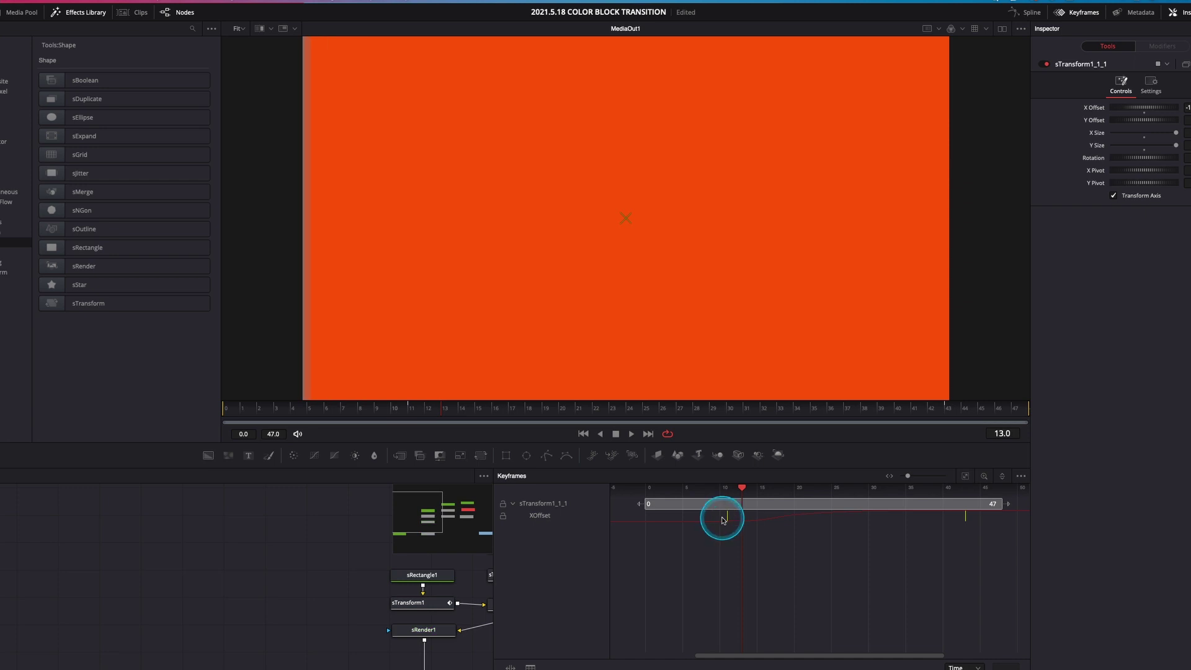
pyautogui.click(1076, 14)
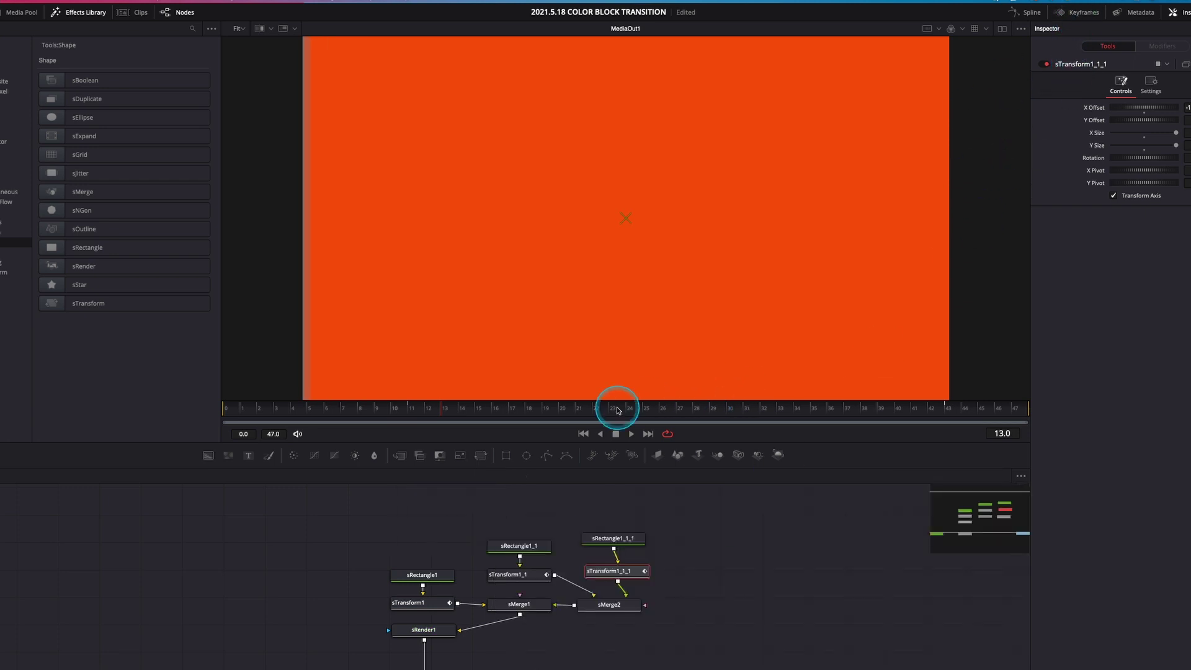
# Play the restaggered three-block animation from the first frame, stop it and scrub back to frame 9
pyautogui.moveTo(618, 410); pyautogui.dragTo(165, 407)
pyautogui.press('space')
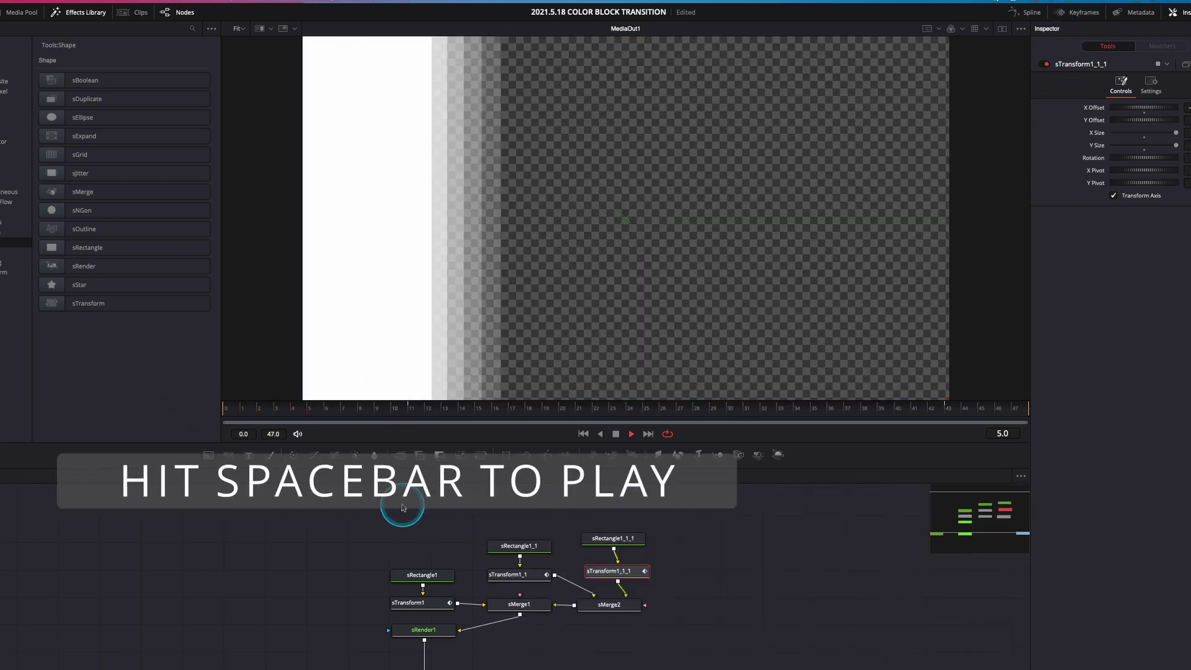
pyautogui.press('space')
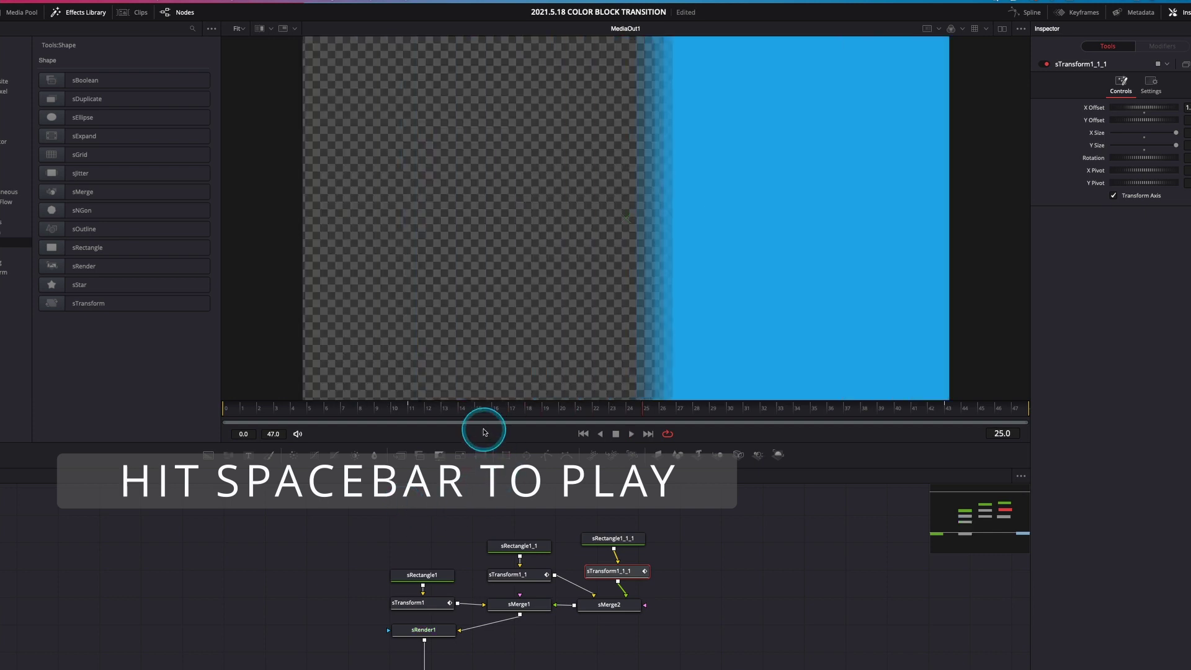
pyautogui.moveTo(484, 433); pyautogui.dragTo(377, 412)
# Add a Drop Shadow node between sRender1 and Merge1, and scrub to frame 2 to check the shadow on the block edges
pyautogui.scroll(-3, 705, 596)
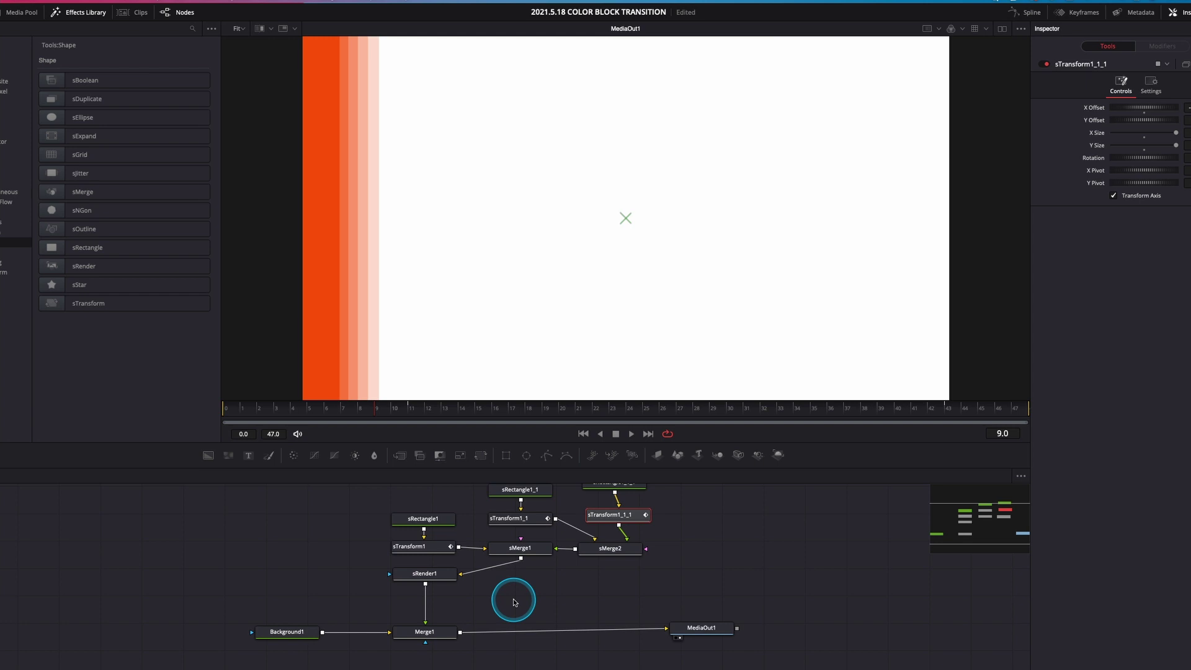
pyautogui.hotkey('shift', 'space')
pyautogui.write('drop')
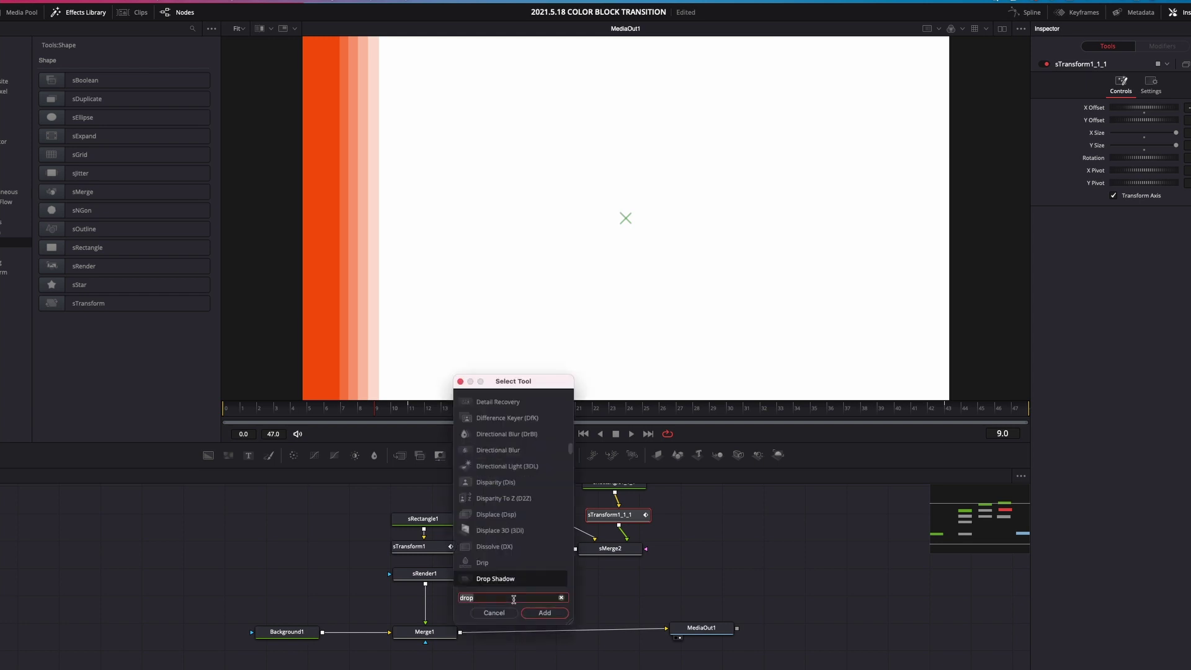
pyautogui.press('Return')
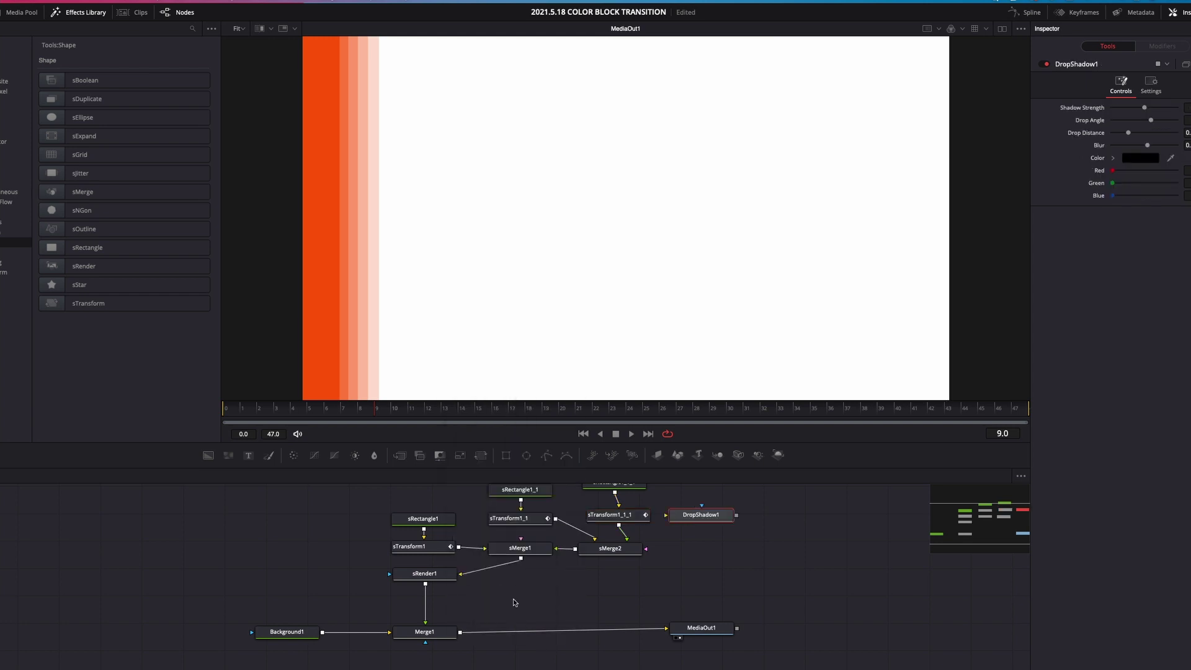
pyautogui.moveTo(702, 521); pyautogui.dragTo(423, 603)
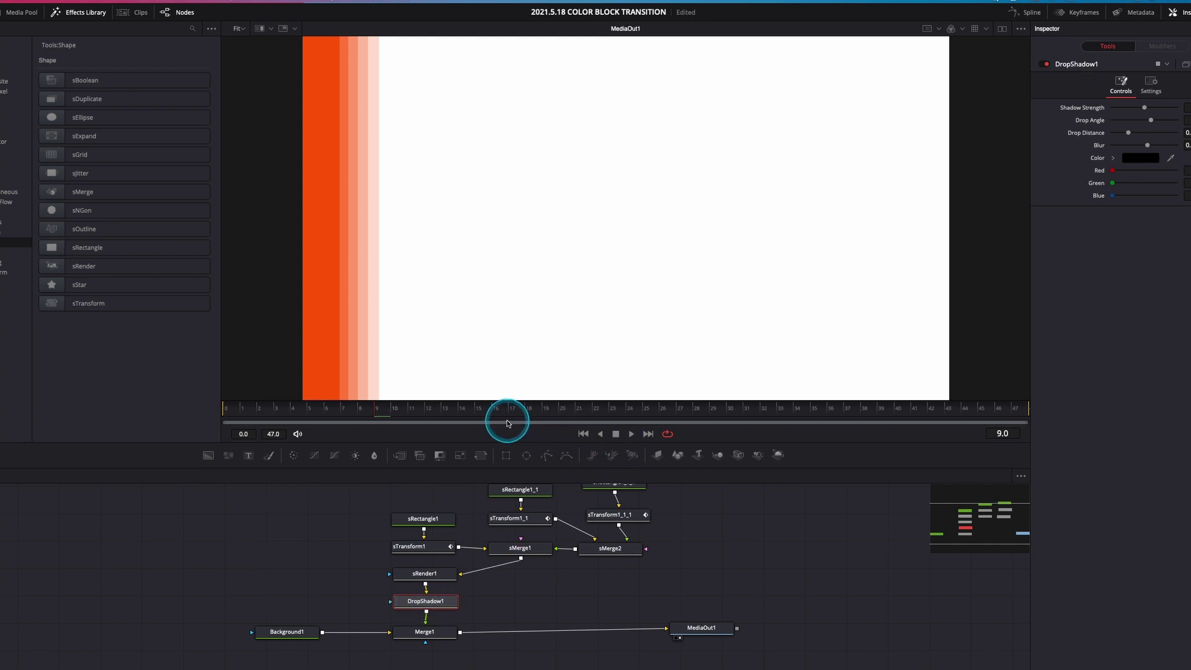
pyautogui.moveTo(307, 415); pyautogui.dragTo(266, 413)
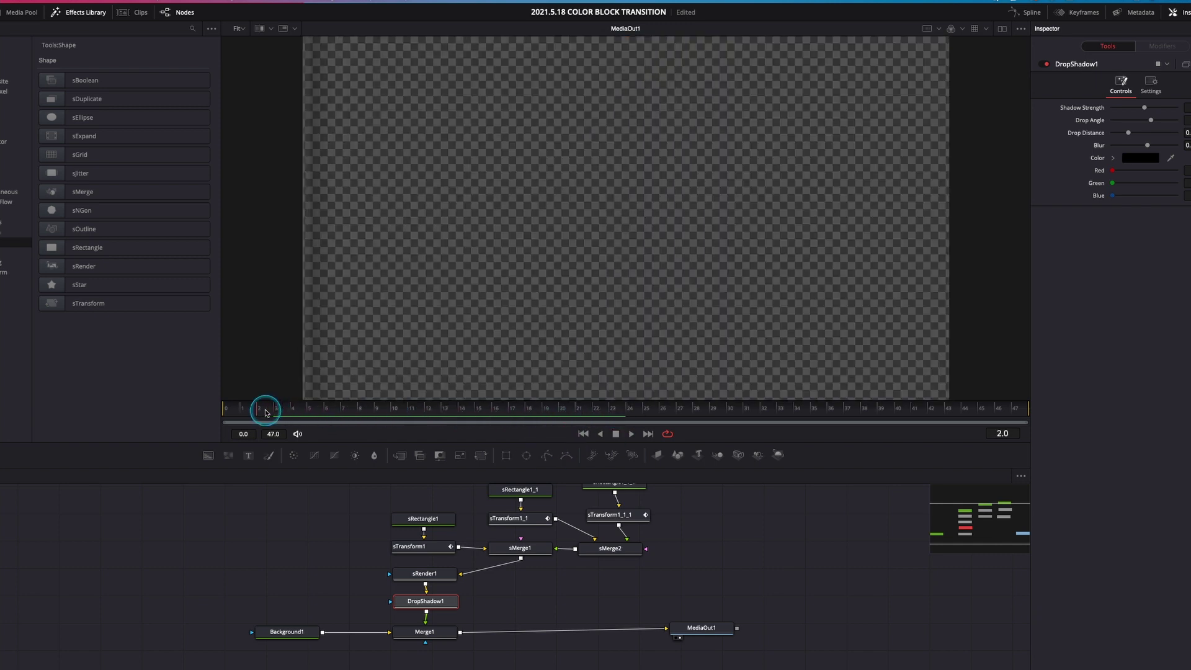
# Switch to the Edit page and play the timeline from the beginning twice to review the transition over the cut
pyautogui.click(537, 553)
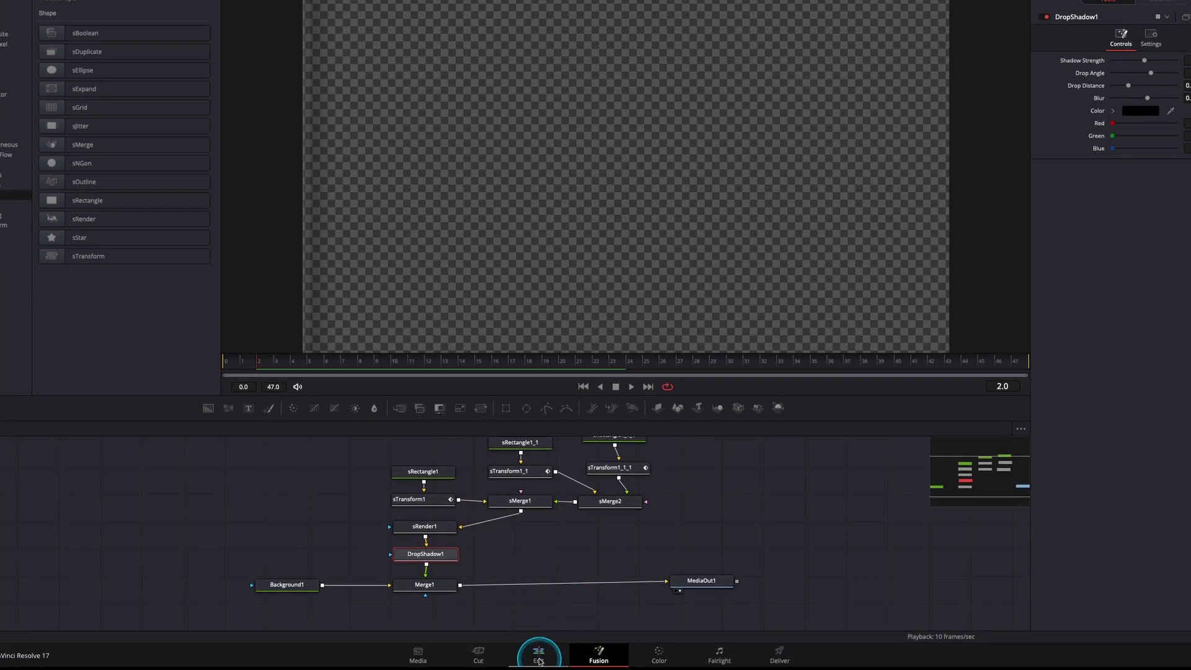
pyautogui.click(539, 660)
pyautogui.moveTo(526, 439); pyautogui.dragTo(378, 457)
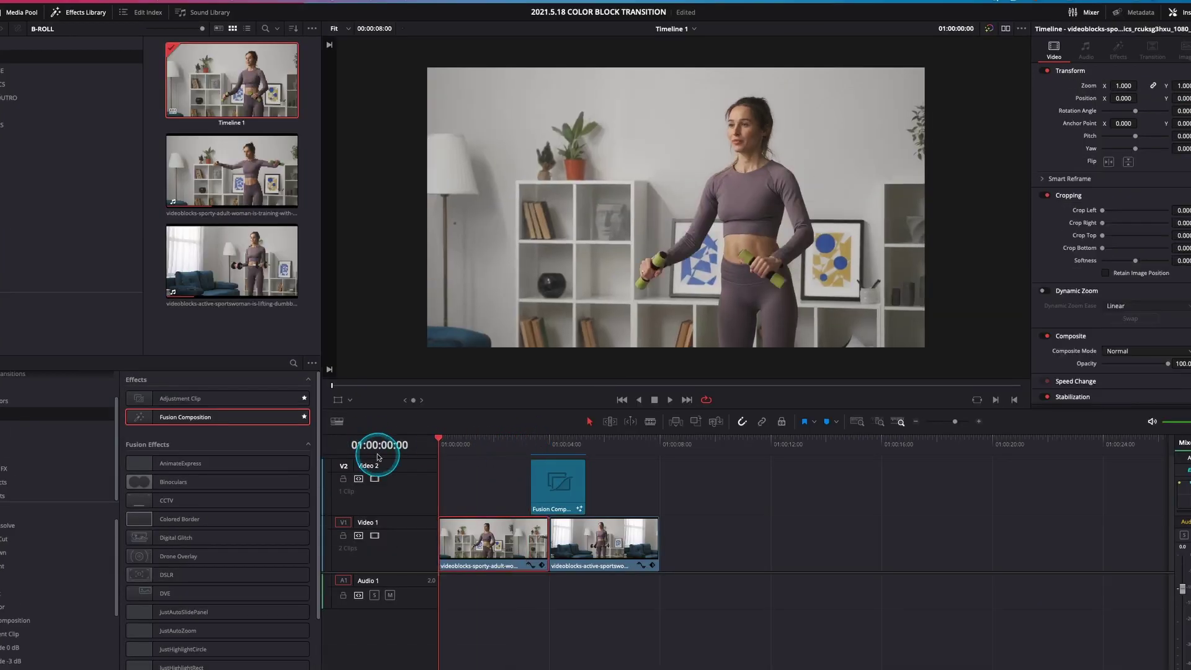
pyautogui.press('space')
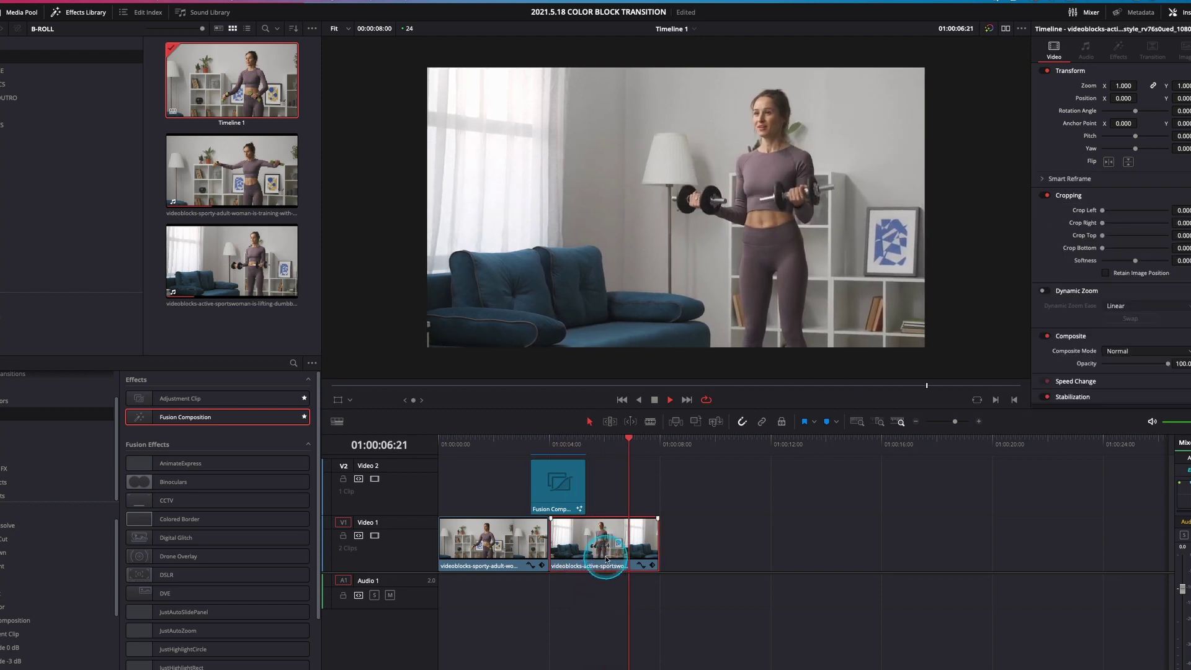
pyautogui.moveTo(637, 440); pyautogui.dragTo(439, 448)
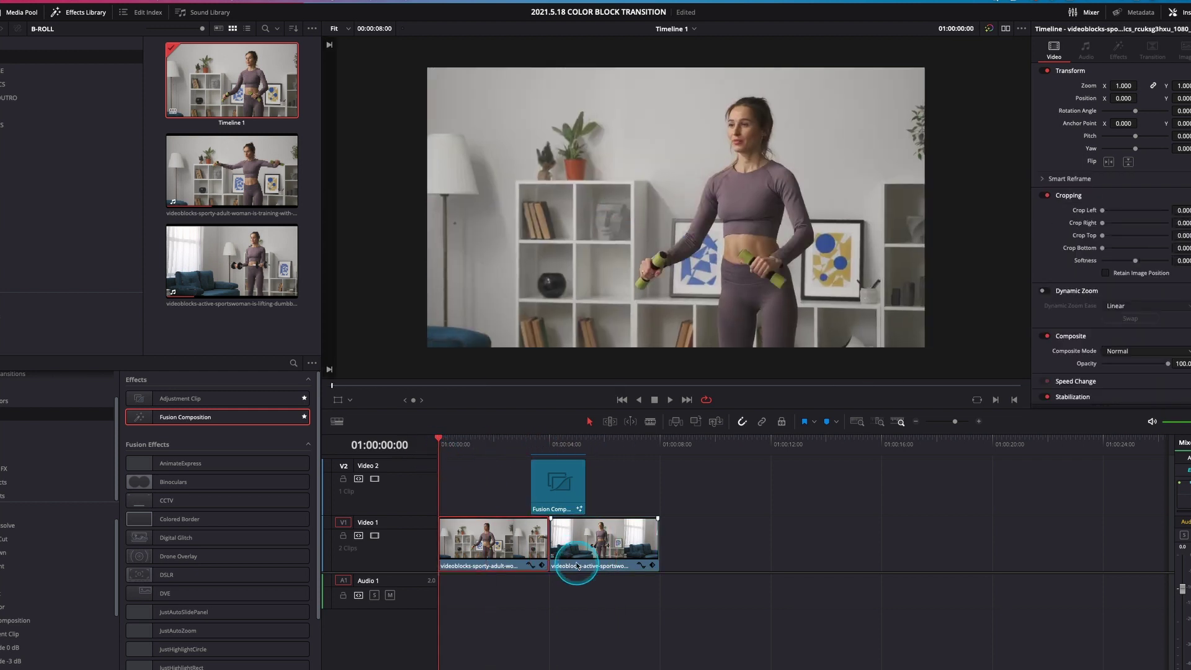
pyautogui.press('space')
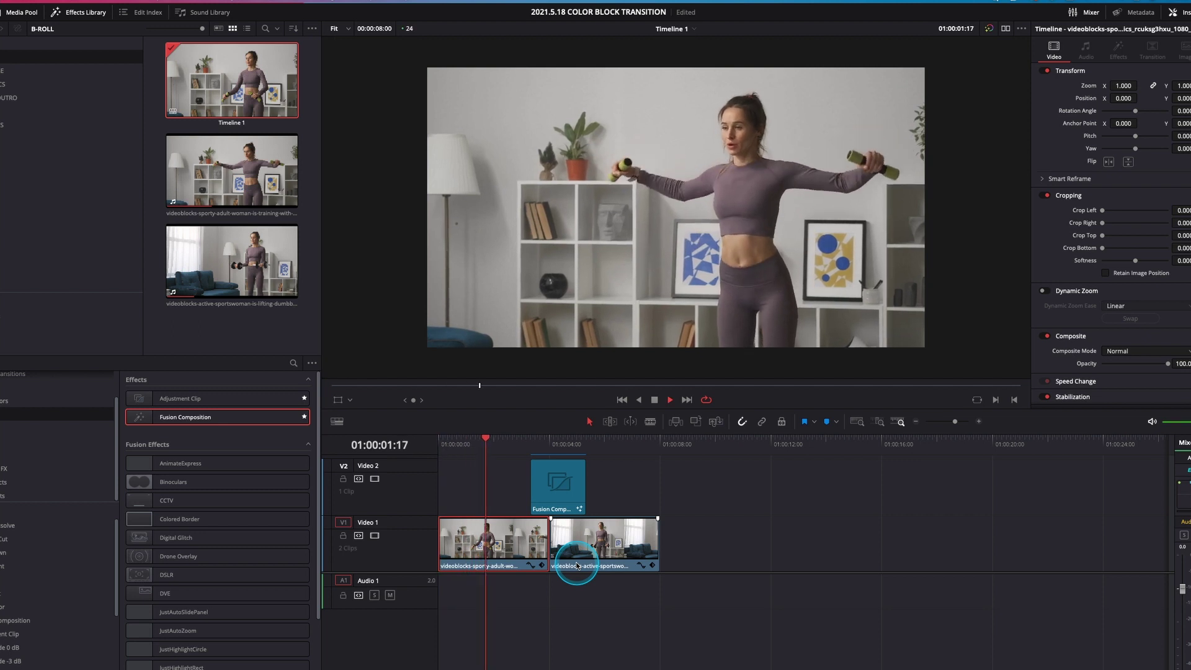